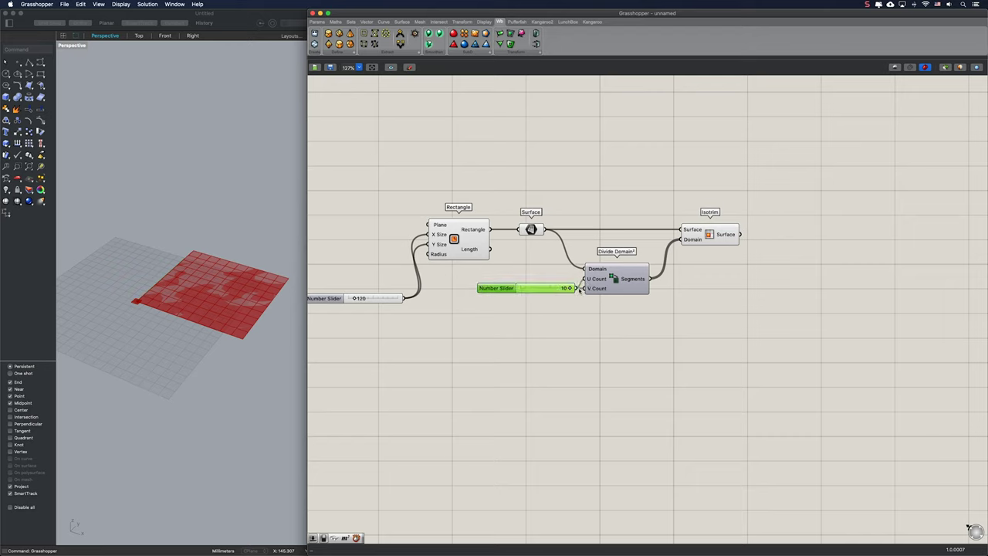
# - Add a Series component to the canvas beyond the Isotrim component
pyautogui.moveTo(224, 306); pyautogui.dragTo(222, 314, button='right')
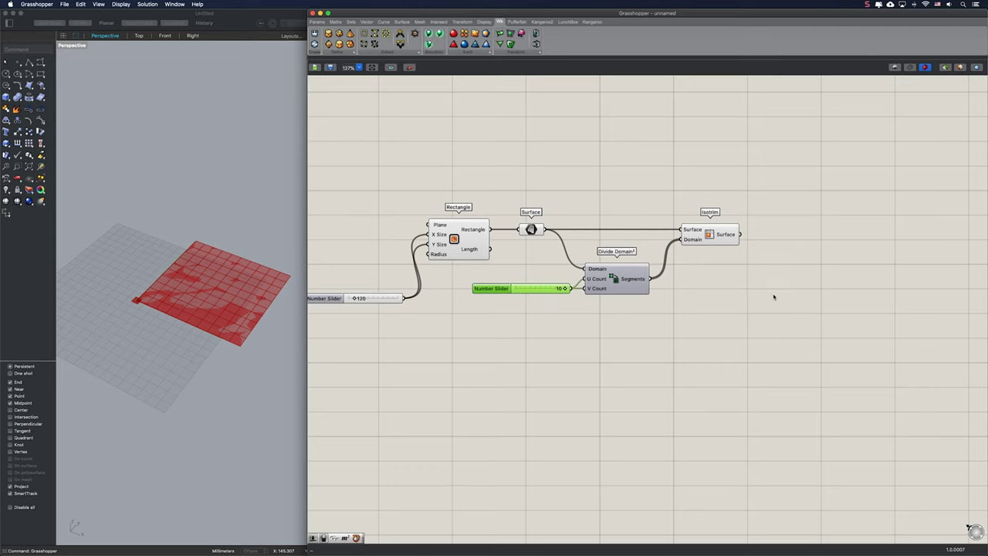
pyautogui.moveTo(775, 296); pyautogui.dragTo(713, 286, button='right')
pyautogui.doubleClick(740, 277)
pyautogui.write('se')
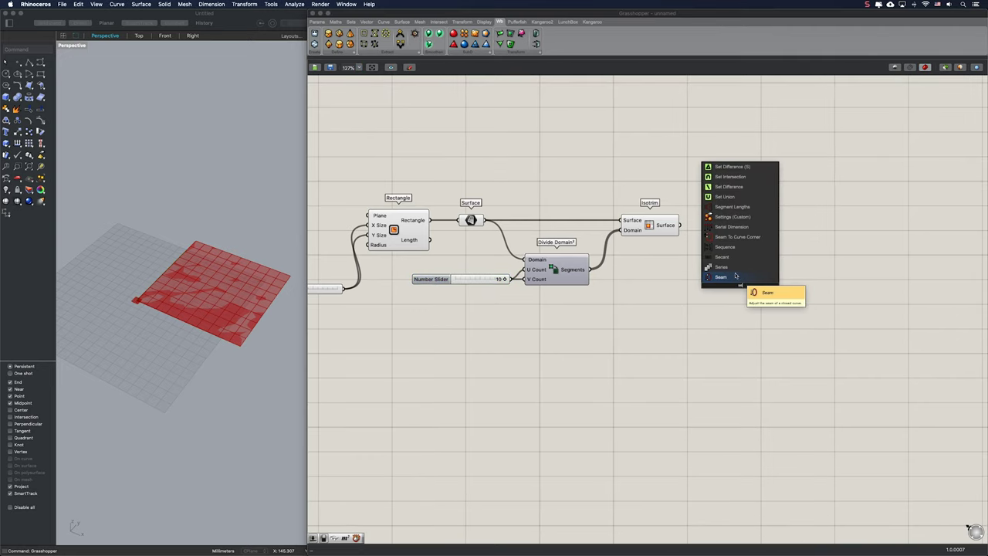
pyautogui.click(735, 268)
pyautogui.moveTo(735, 290); pyautogui.dragTo(745, 313)
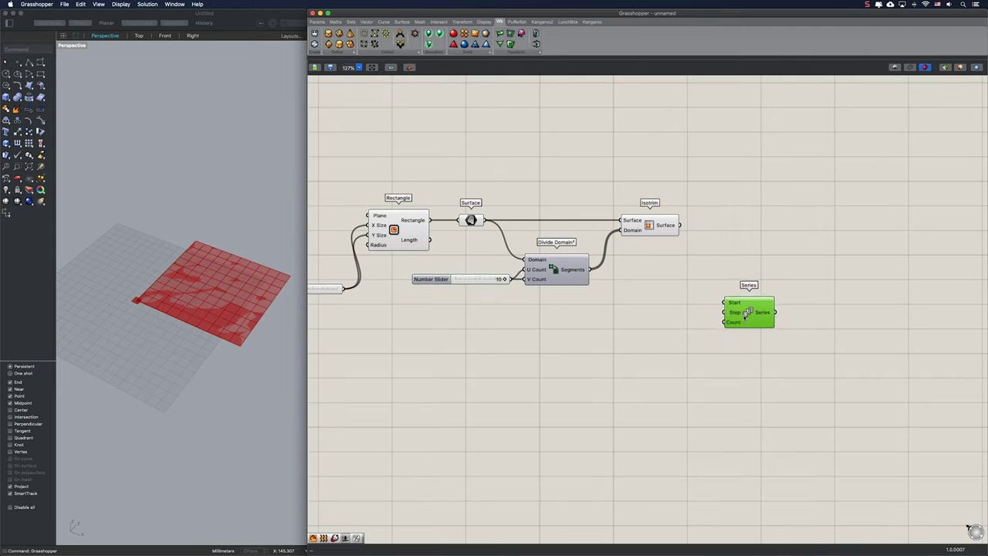
# - Add a Division component that divides the 120 slider by the 10 slider, and align the 120 slider with it
pyautogui.moveTo(554, 329); pyautogui.dragTo(591, 331, button='right')
pyautogui.doubleClick(594, 329)
pyautogui.write('/')
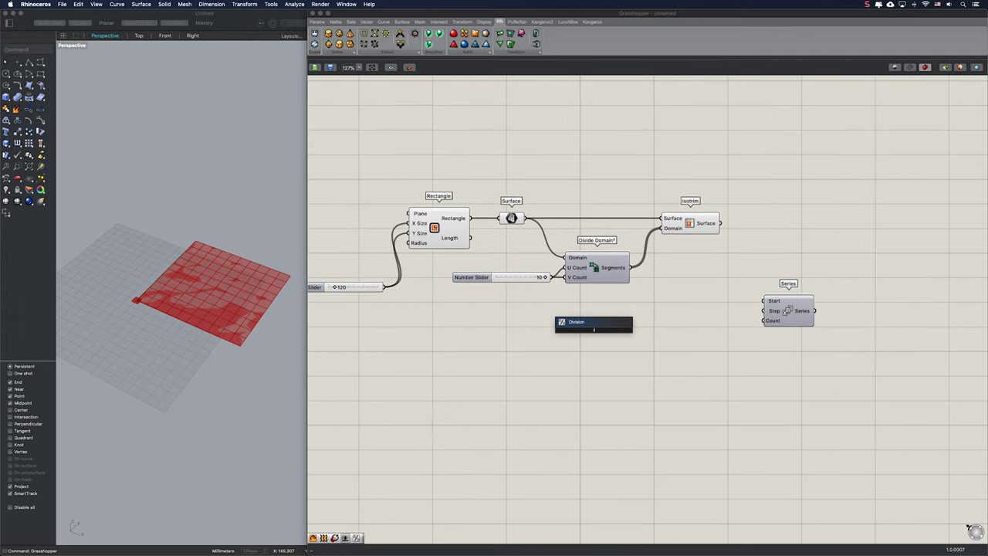
pyautogui.press('Return')
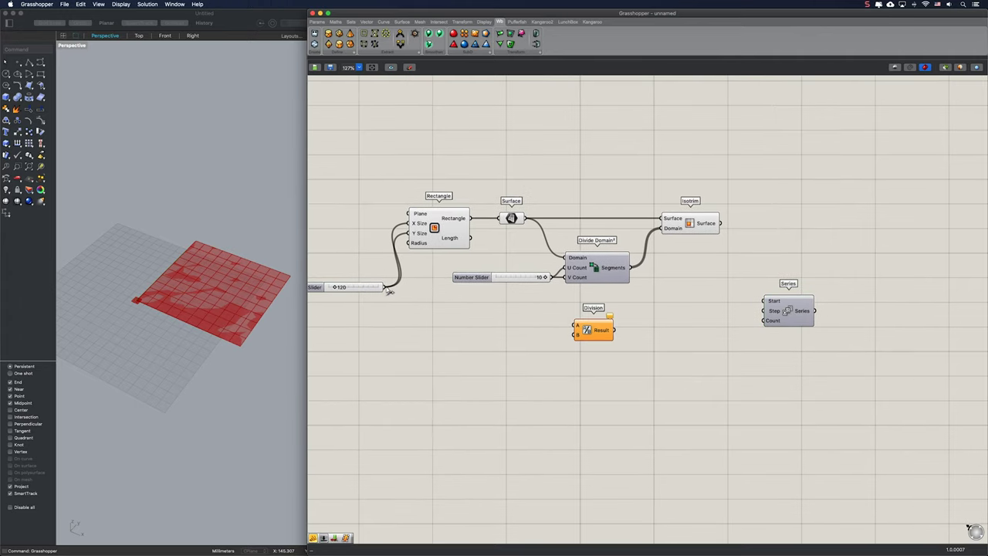
pyautogui.moveTo(389, 288); pyautogui.dragTo(575, 325)
pyautogui.moveTo(550, 277); pyautogui.dragTo(576, 334)
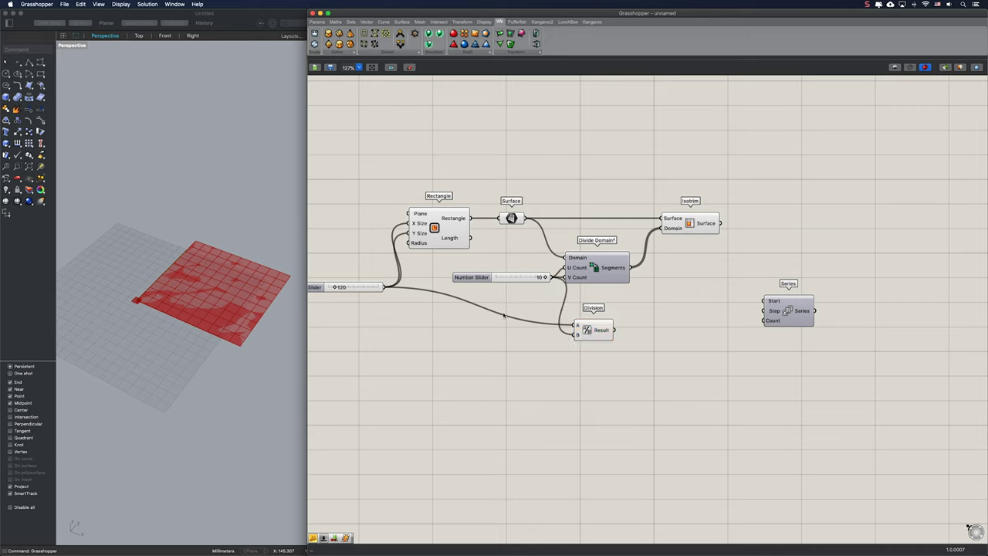
pyautogui.moveTo(362, 287); pyautogui.dragTo(391, 324)
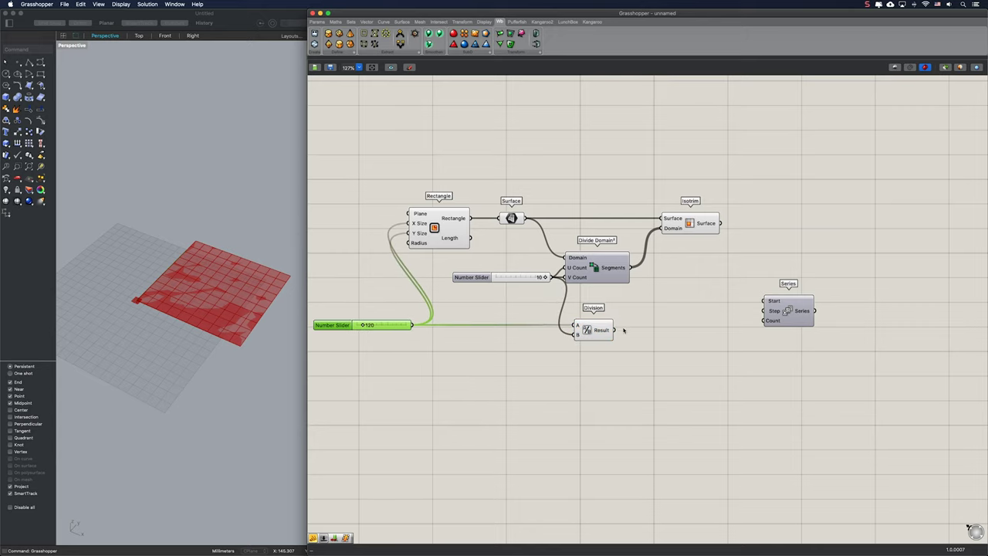
# - Feed the Division result into the Series step and a new number slider set to 50 into its count
pyautogui.moveTo(617, 335); pyautogui.dragTo(801, 294)
pyautogui.click(752, 331)
pyautogui.doubleClick(749, 328)
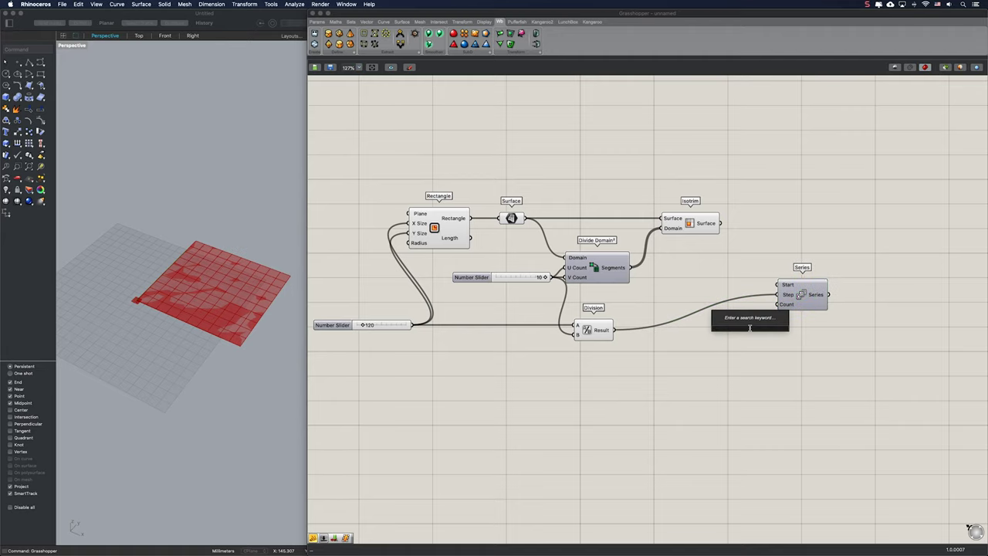
pyautogui.write('50')
pyautogui.press('Return')
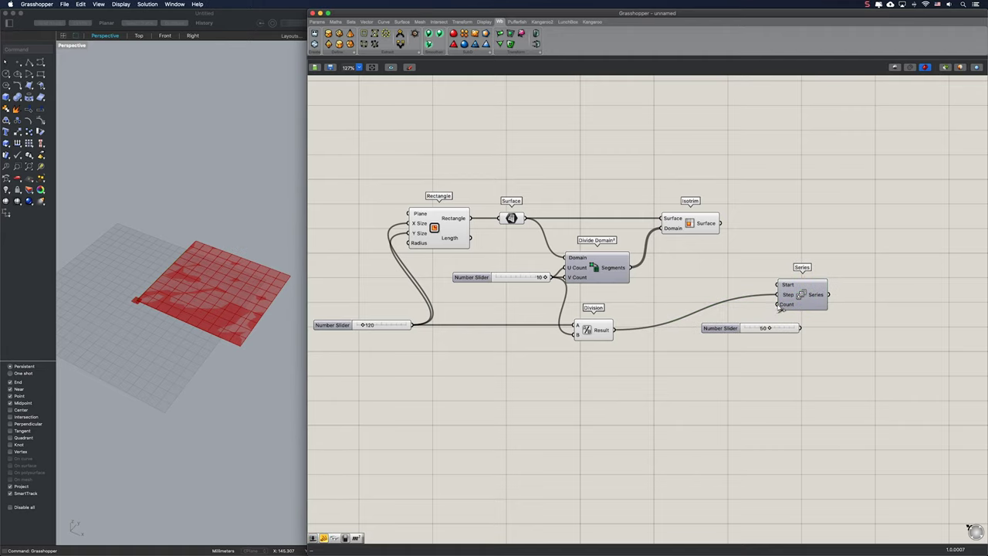
pyautogui.moveTo(782, 309); pyautogui.dragTo(746, 311)
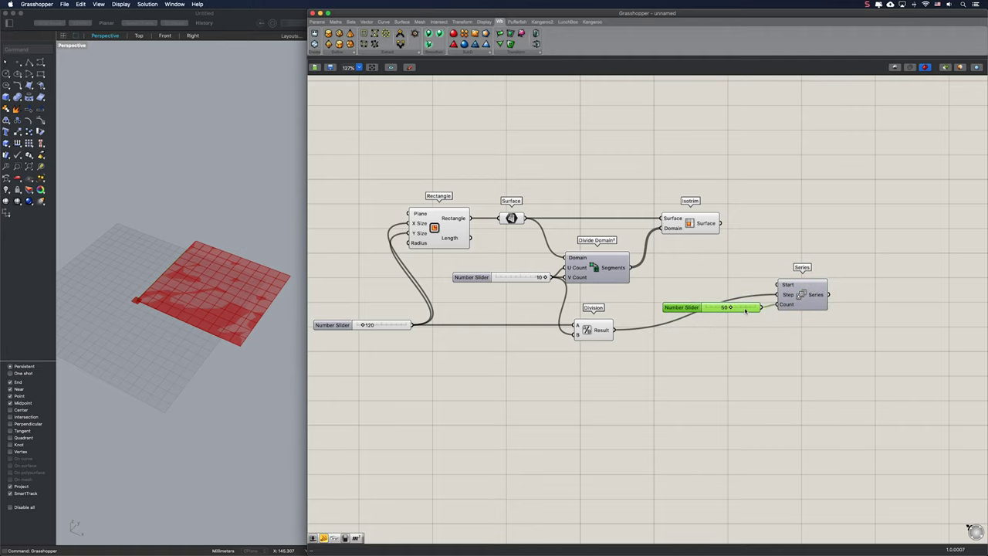
# - Add a Unit Z vector component and wire the Series output into its factor
pyautogui.moveTo(780, 304); pyautogui.dragTo(683, 326, button='right')
pyautogui.doubleClick(763, 291)
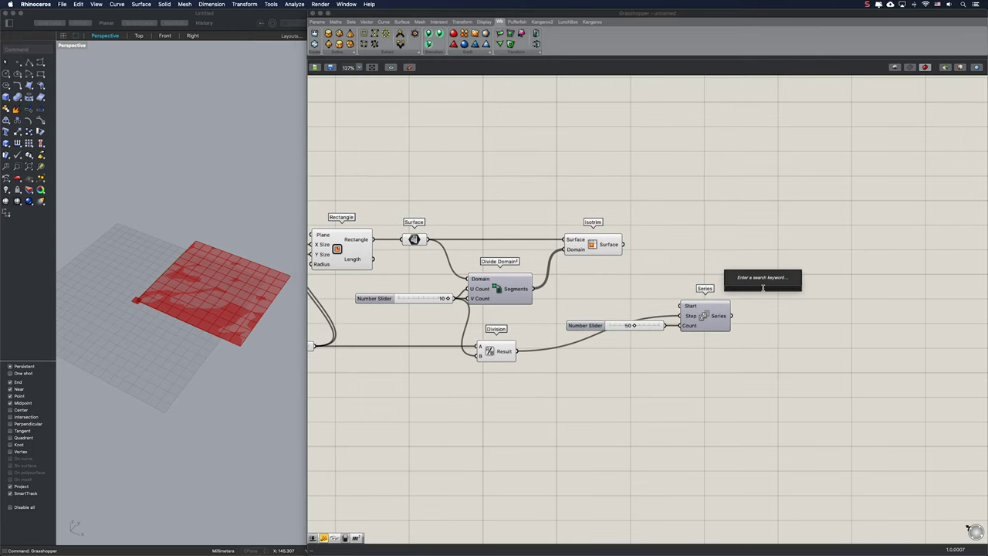
pyautogui.write('unit z')
pyautogui.press('Return')
pyautogui.moveTo(733, 316); pyautogui.dragTo(778, 289)
# - Add a Move component and wire the Unit Z vector into its motion input
pyautogui.doubleClick(828, 268)
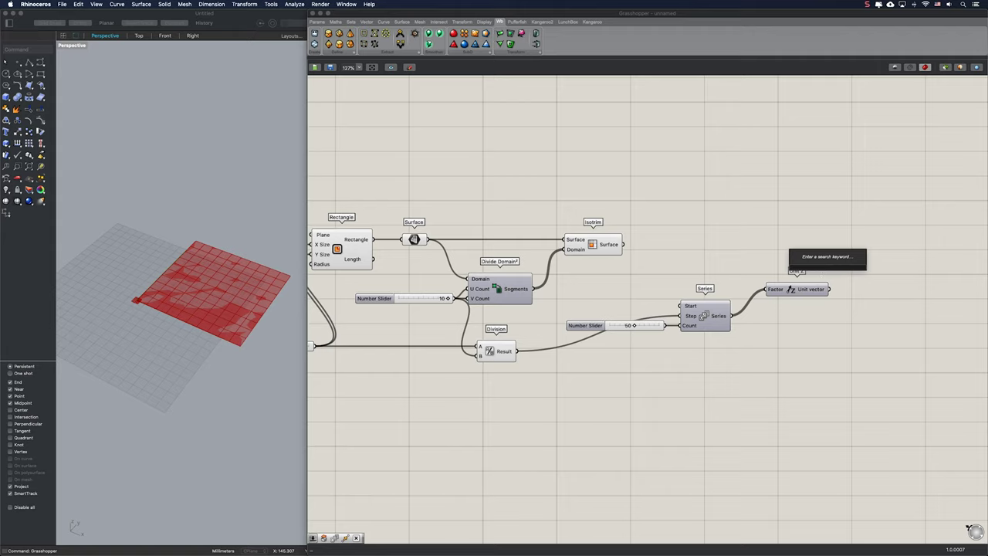
pyautogui.write('move')
pyautogui.press('Return')
pyautogui.moveTo(829, 272); pyautogui.dragTo(809, 261)
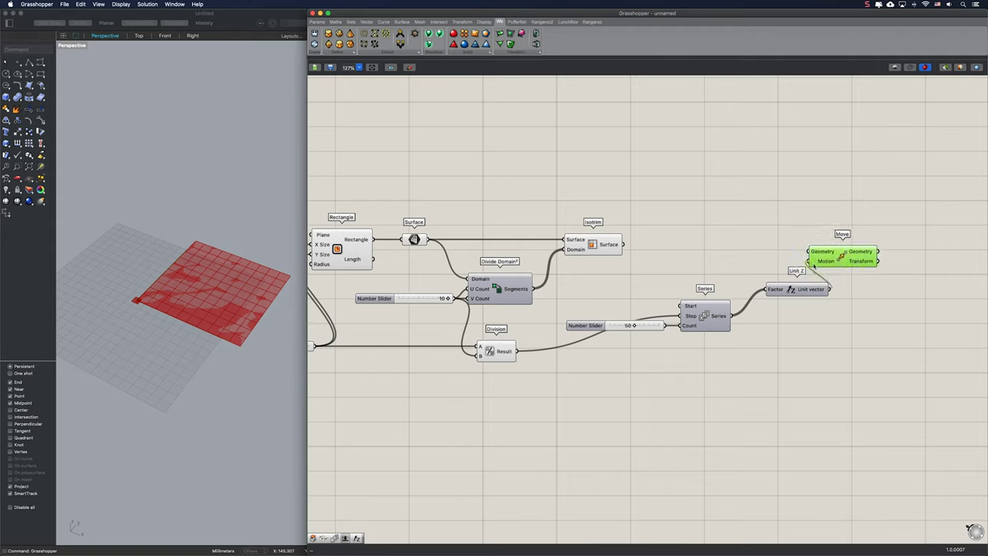
# - Graft the Isotrim surface output and wire it into the Move component's geometry input
pyautogui.rightClick(618, 245)
pyautogui.click(621, 280)
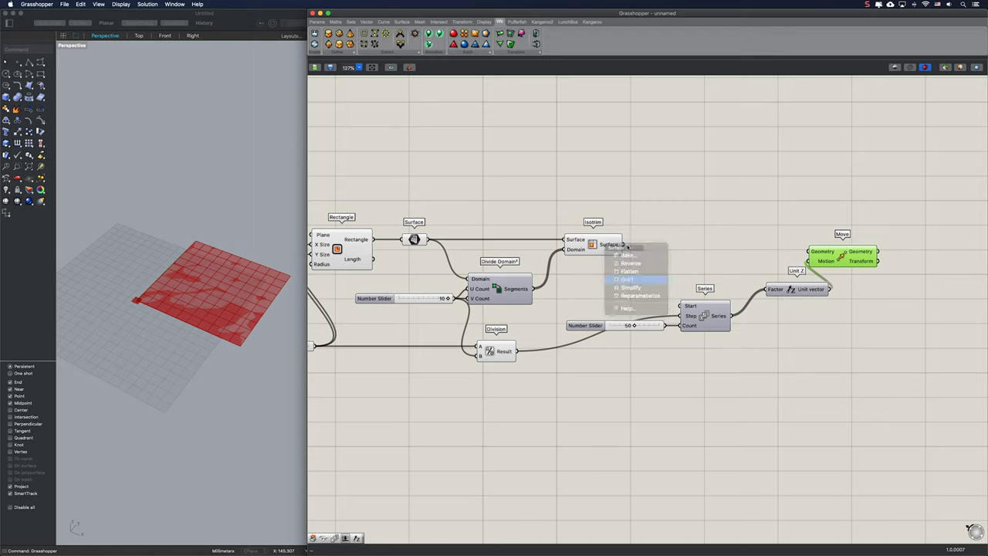
pyautogui.moveTo(631, 244); pyautogui.dragTo(886, 250)
pyautogui.click(215, 259)
pyautogui.scroll(-5, 229, 253)
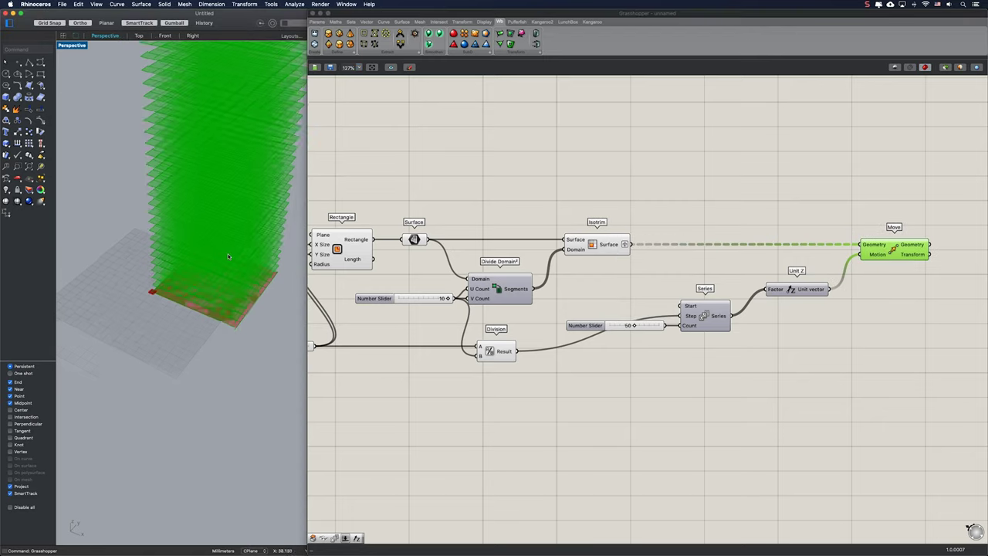
pyautogui.keyDown('shift'); pyautogui.moveTo(229, 253); pyautogui.dragTo(237, 334, button='right'); pyautogui.keyUp('shift')
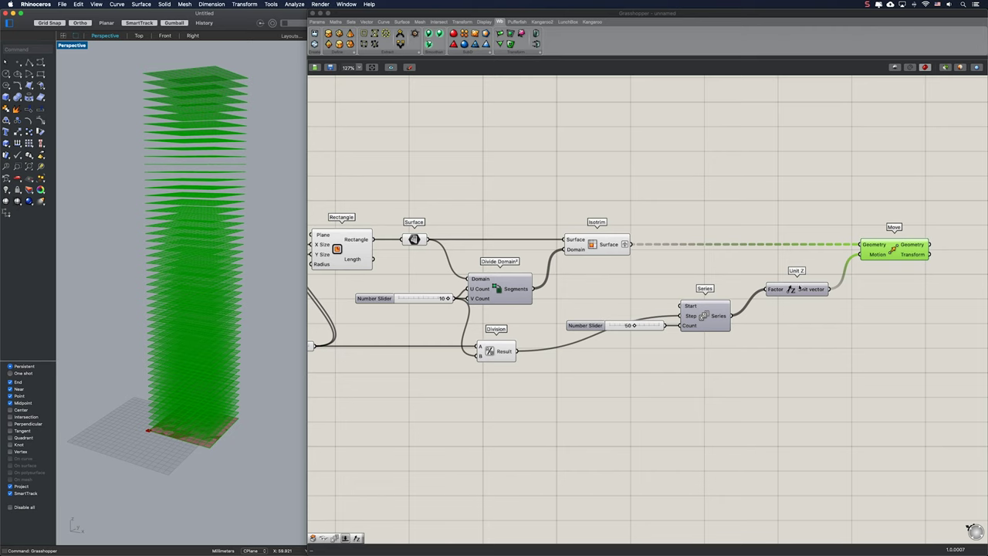
# - Add an Area component for the moved geometry and flatten its centroid output
pyautogui.moveTo(927, 281); pyautogui.dragTo(841, 267, button='right')
pyautogui.doubleClick(847, 262)
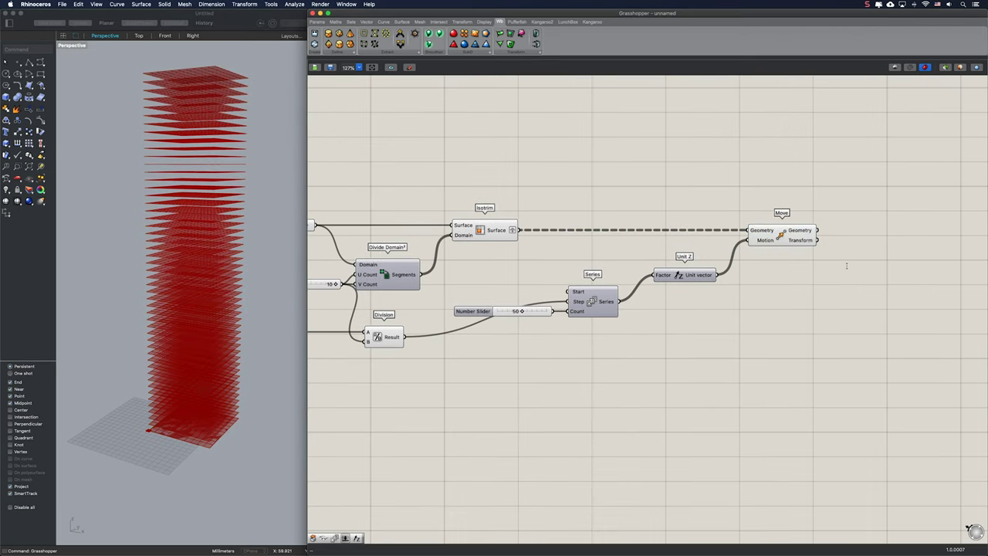
pyautogui.write('area')
pyautogui.press('Return')
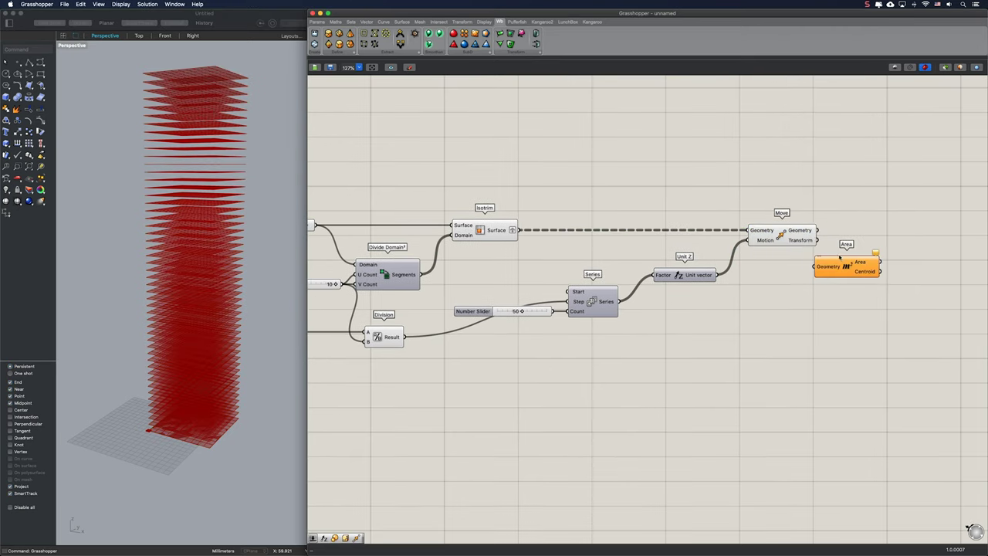
pyautogui.moveTo(817, 232); pyautogui.dragTo(894, 239)
pyautogui.rightClick(895, 238)
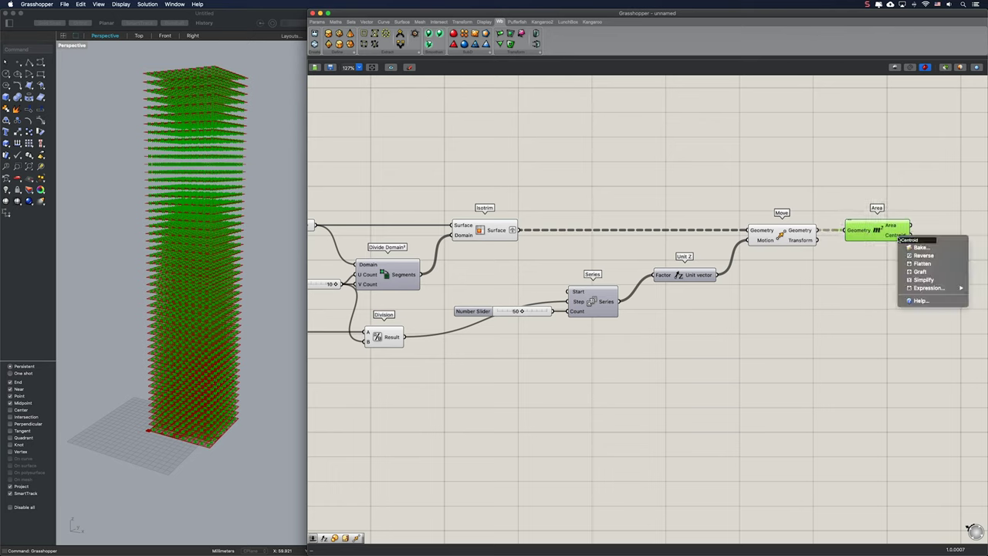
pyautogui.click(913, 263)
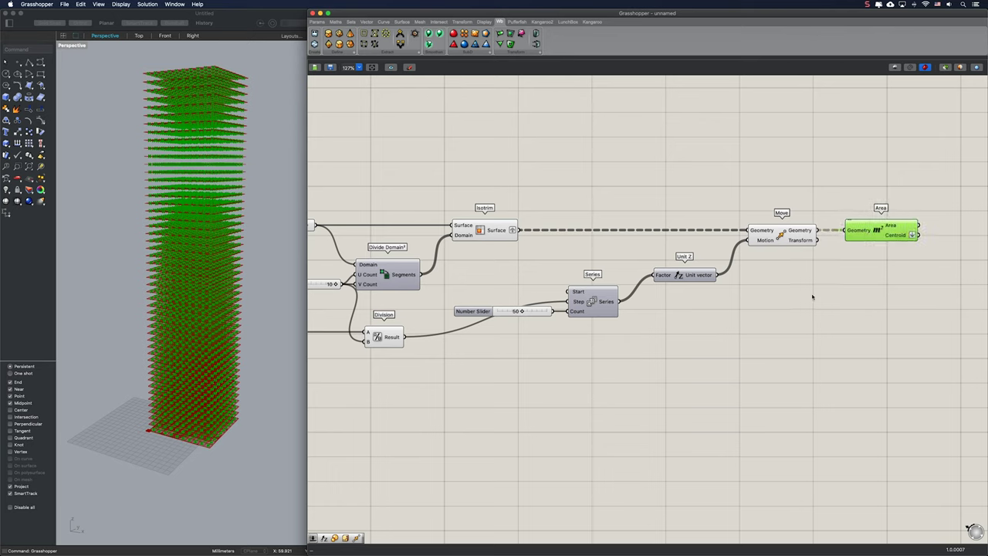
# - Add a Reverse List component above Move and feed it the Unit Z vectors
pyautogui.scroll(5, 767, 302)
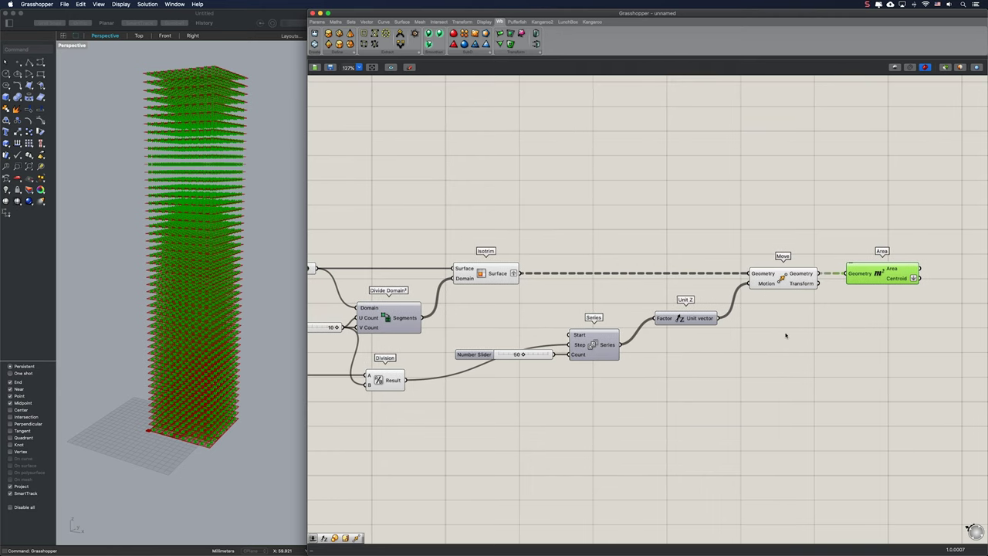
pyautogui.doubleClick(784, 334)
pyautogui.write('rev')
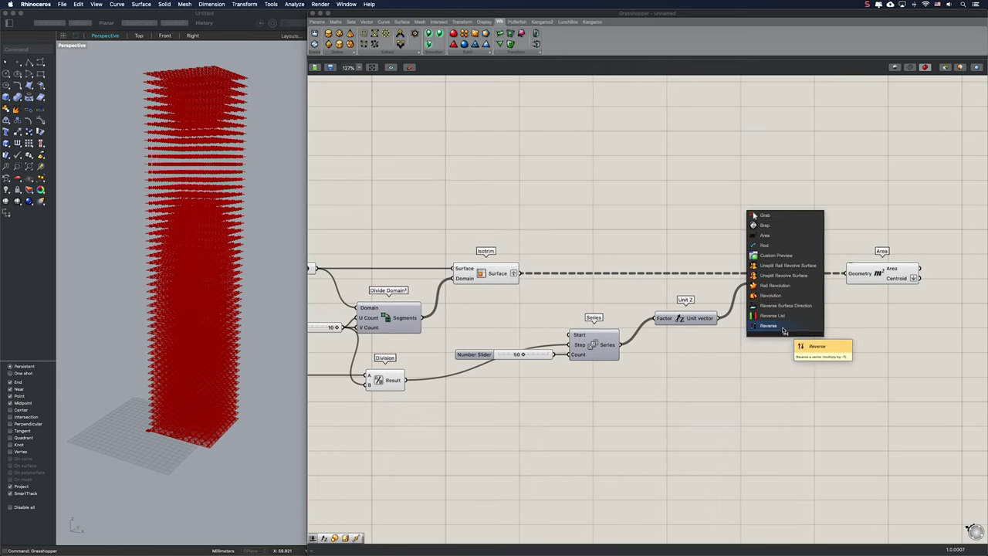
pyautogui.click(772, 316)
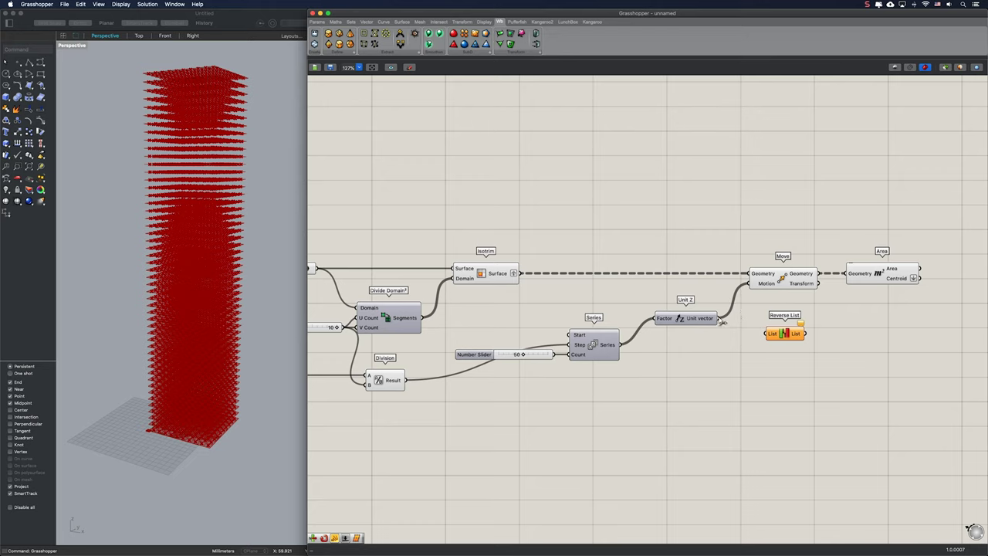
pyautogui.moveTo(722, 322); pyautogui.dragTo(737, 221)
# - Add a List Item component fed by the reversed list and align Reverse List with it
pyautogui.doubleClick(773, 214)
pyautogui.write('list')
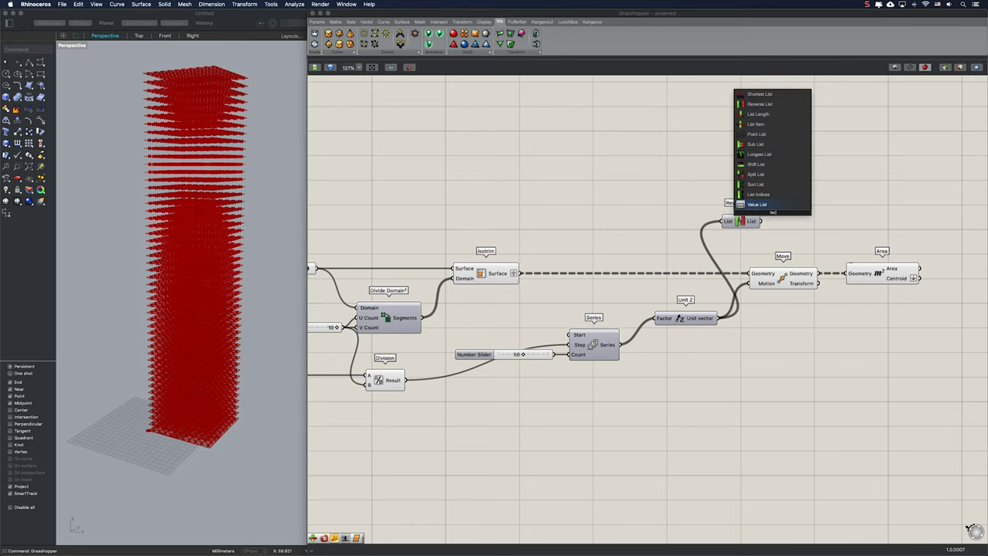
pyautogui.write(' item')
pyautogui.press('Return')
pyautogui.moveTo(786, 218); pyautogui.dragTo(814, 216)
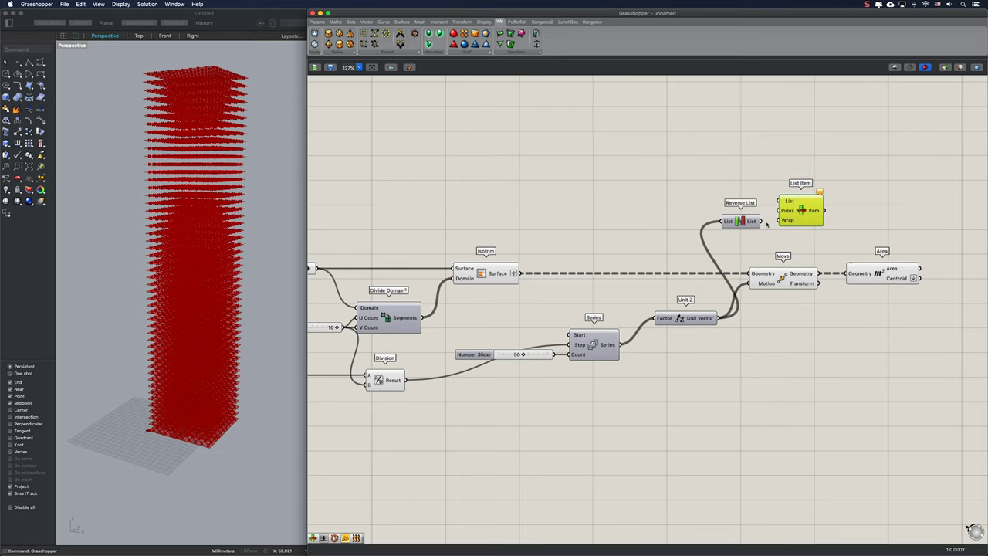
pyautogui.moveTo(747, 222); pyautogui.dragTo(739, 201)
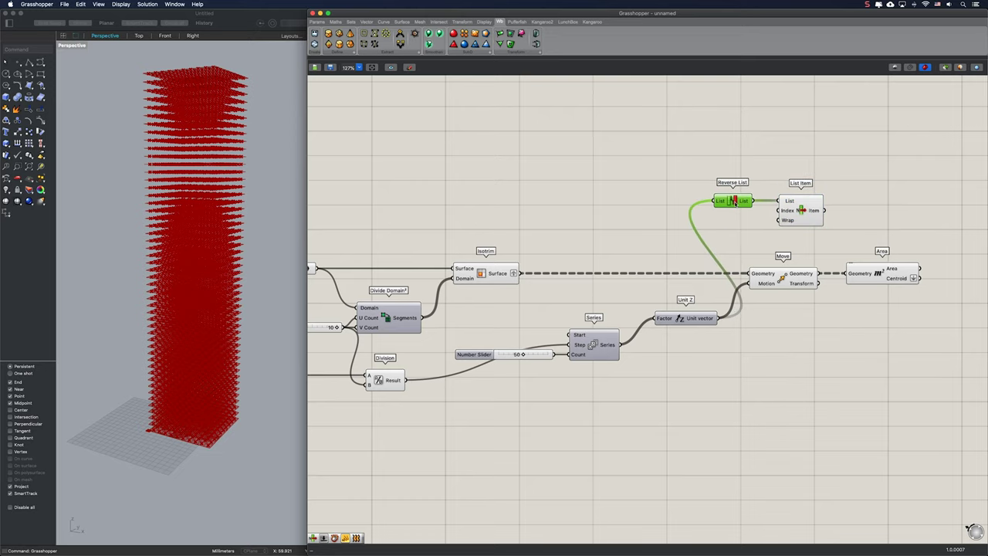
# - Add a second Unit Z component and wire the List Item output into its factor
pyautogui.moveTo(775, 197); pyautogui.dragTo(768, 219, button='right')
pyautogui.doubleClick(803, 190)
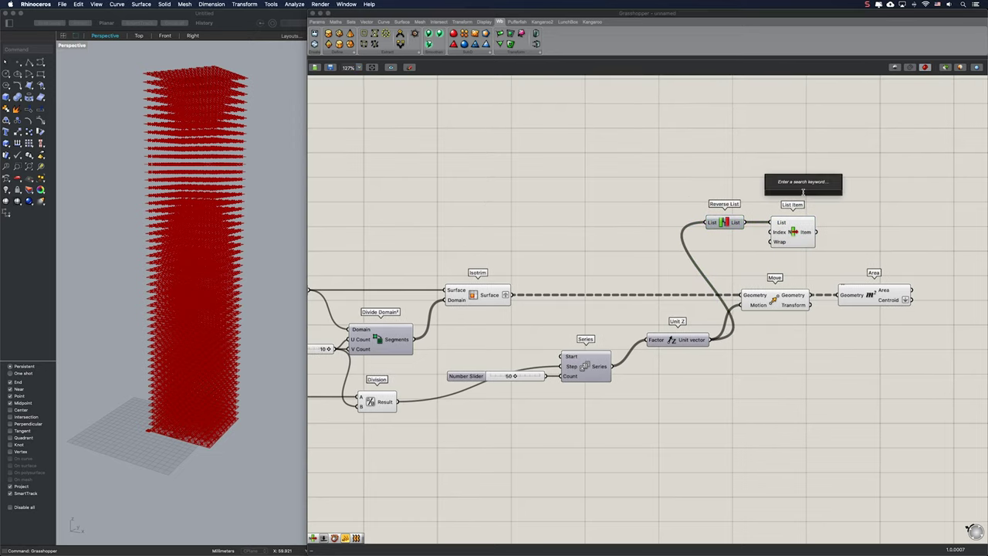
pyautogui.write('z')
pyautogui.click(802, 190)
pyautogui.moveTo(817, 232); pyautogui.dragTo(862, 190)
# - Add an Extrude component with the original Surface as base and the new Unit Z vector as direction
pyautogui.doubleClick(886, 127)
pyautogui.write('ex')
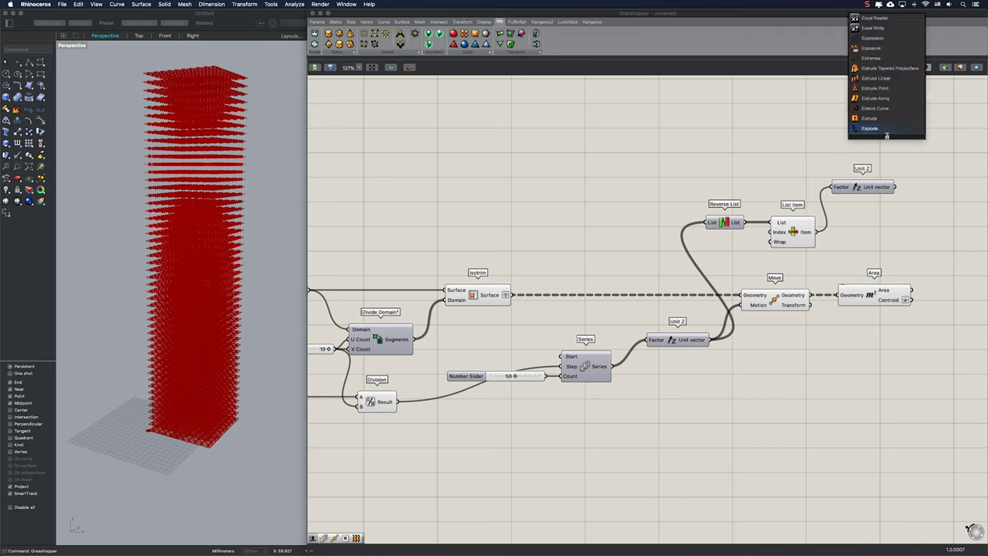
pyautogui.click(885, 118)
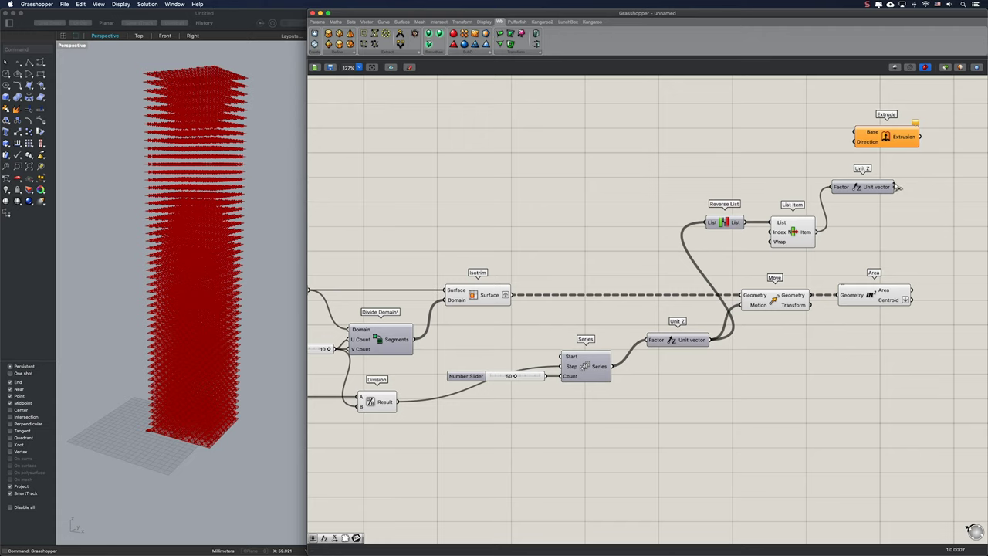
pyautogui.moveTo(898, 187); pyautogui.dragTo(856, 142)
pyautogui.hscroll(-3, 834, 161)
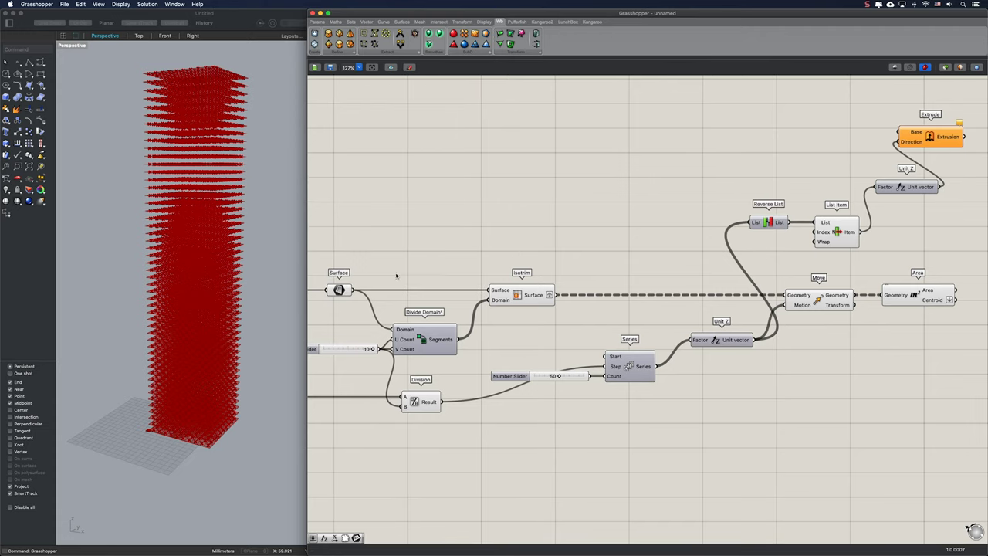
pyautogui.moveTo(353, 291); pyautogui.dragTo(940, 139)
# - Add a Populate Geometry component and wire the extrusion into its geometry input
pyautogui.hscroll(6, 934, 141)
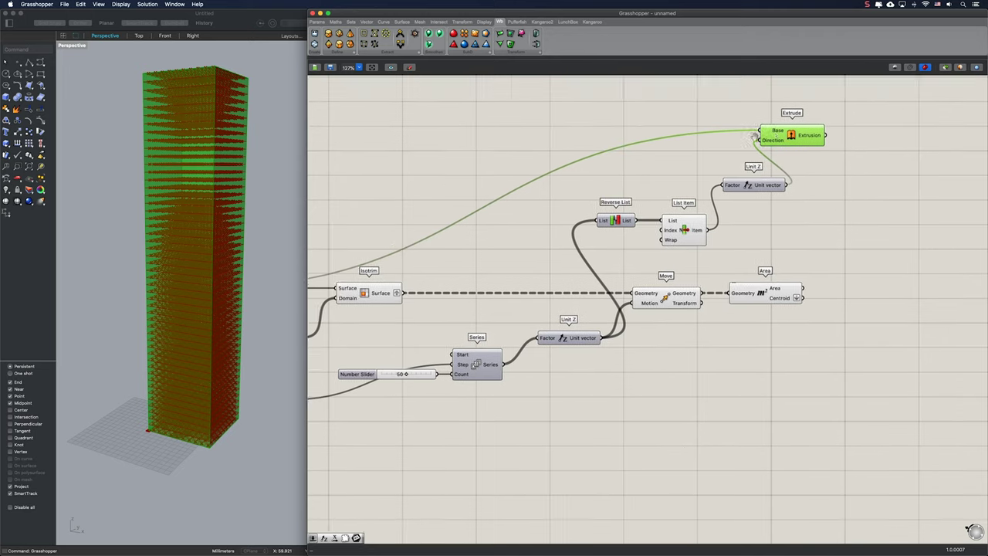
pyautogui.doubleClick(834, 176)
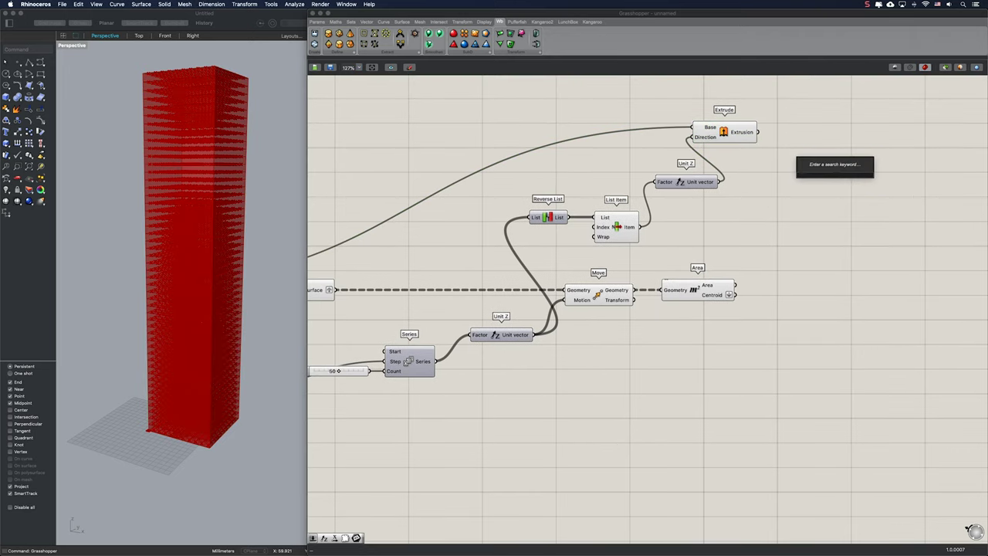
pyautogui.write('populate')
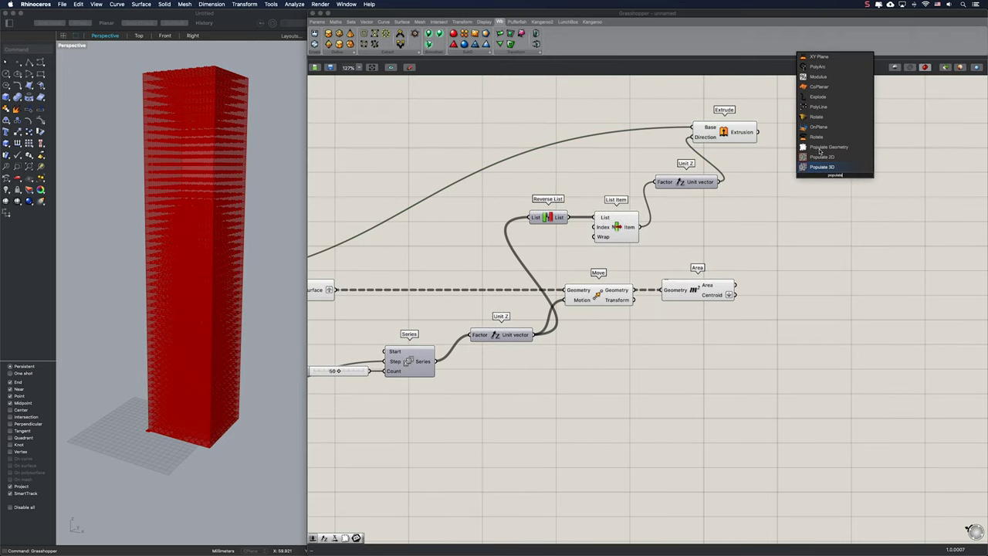
pyautogui.click(820, 149)
pyautogui.moveTo(759, 132); pyautogui.dragTo(848, 207)
# - Add number sliders set to 12 and 6 and wire them into Populate Geometry's Count and Seed inputs
pyautogui.doubleClick(775, 218)
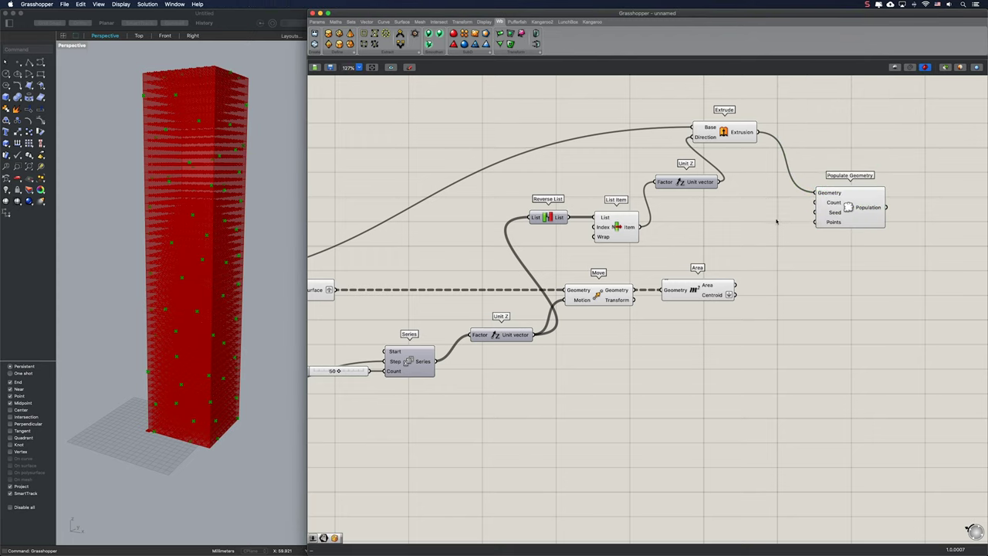
pyautogui.write('12')
pyautogui.press('Return')
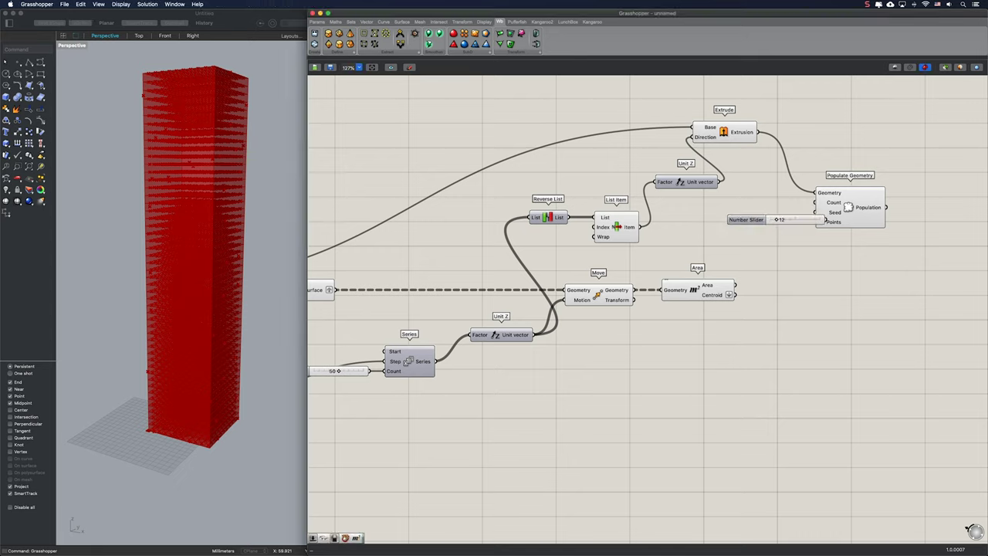
pyautogui.moveTo(785, 220)
pyautogui.mouseDown()
pyautogui.moveTo(766, 219)
pyautogui.moveTo(793, 222)
pyautogui.moveTo(763, 208)
pyautogui.moveTo(809, 229)
pyautogui.moveTo(771, 227)
pyautogui.mouseUp()
pyautogui.doubleClick(756, 229)
pyautogui.write('6')
pyautogui.press('Return')
# - Add a Center Box component and wire the Area component's Centroid output into its Base input
pyautogui.moveTo(788, 242); pyautogui.dragTo(776, 230, button='right')
pyautogui.doubleClick(783, 331)
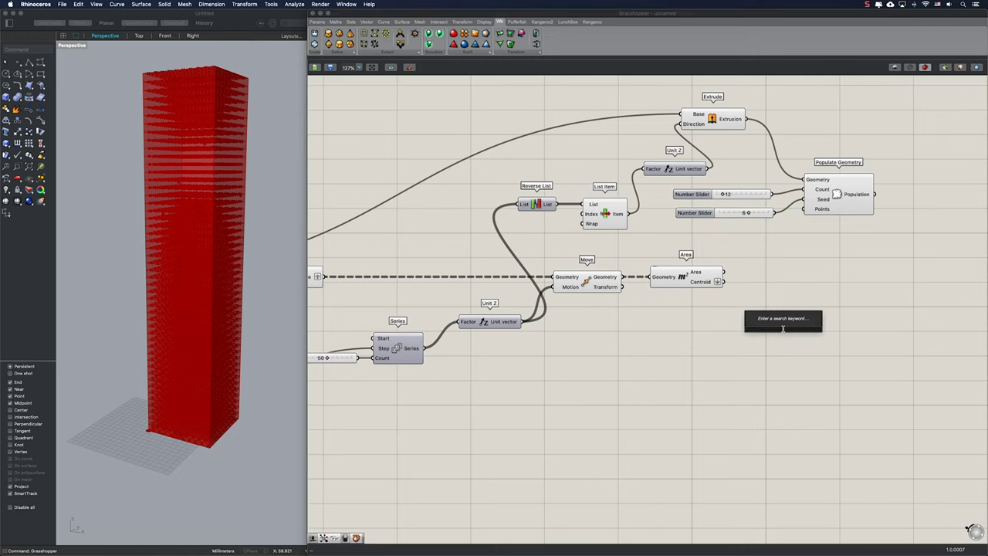
pyautogui.write('center')
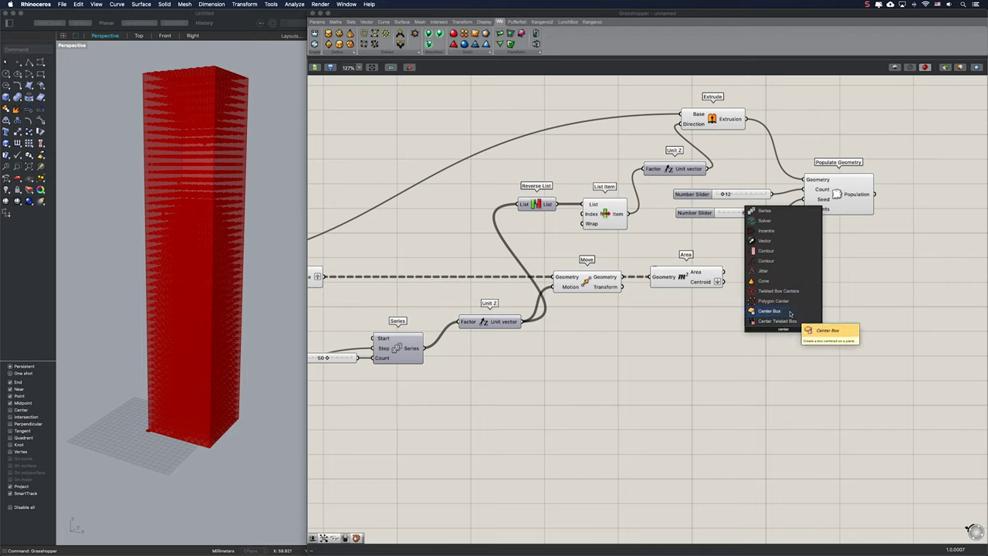
pyautogui.click(790, 311)
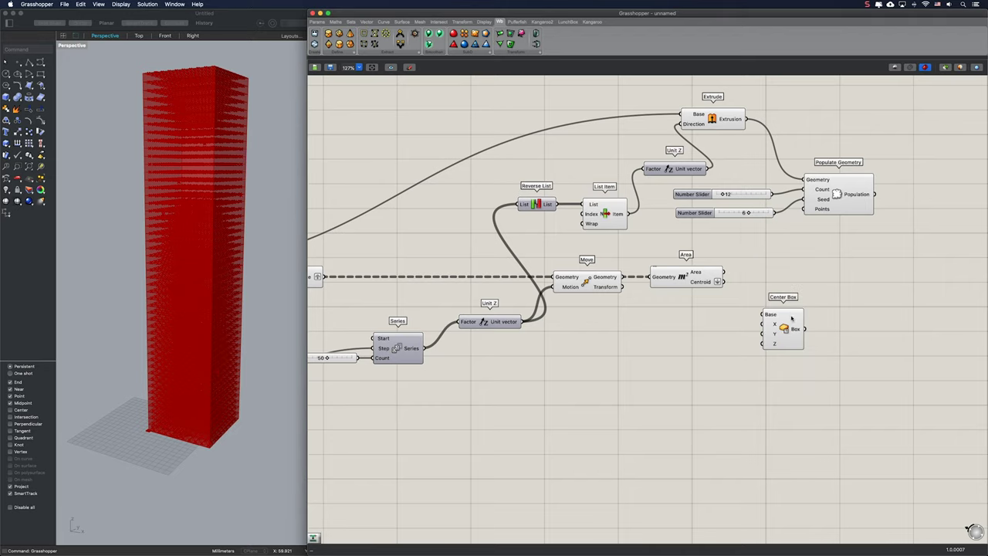
pyautogui.moveTo(725, 283); pyautogui.dragTo(782, 351)
# - Turn off the preview of the selected Isotrim, Series, Move, Area, Unit Z, list and Extrude components
pyautogui.moveTo(710, 339); pyautogui.dragTo(770, 332, button='right')
pyautogui.scroll(-1, 770, 332)
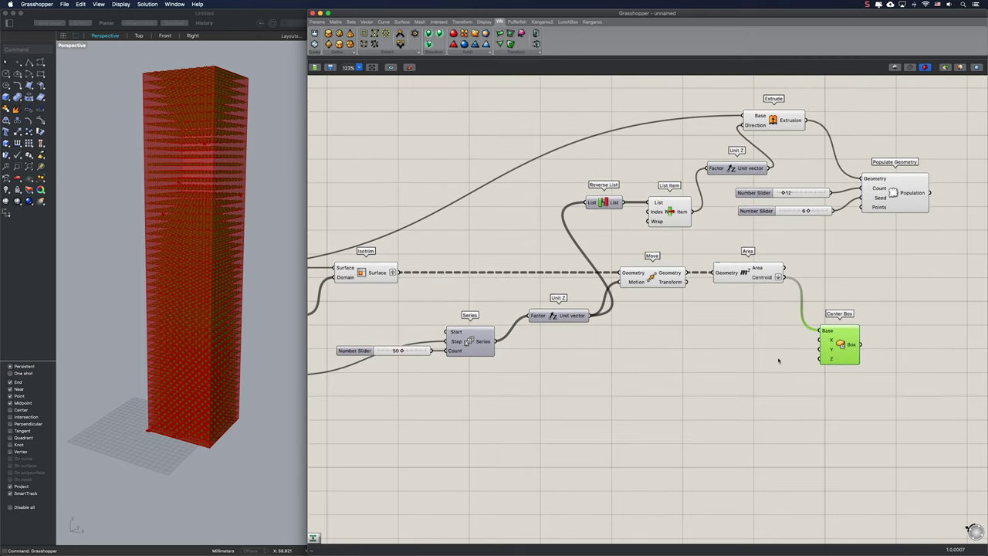
pyautogui.moveTo(783, 389); pyautogui.dragTo(366, 85)
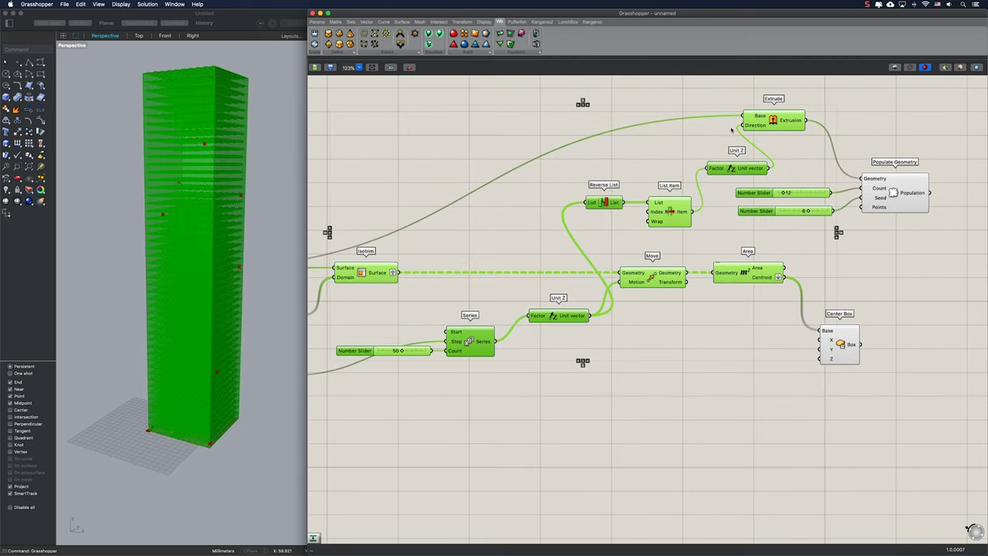
pyautogui.middleClick(765, 120)
pyautogui.click(786, 98)
# - Turn off the preview of the upstream base components, from the Surface and Divide Domain² to Isotrim and Series
pyautogui.scroll(-5, 647, 194)
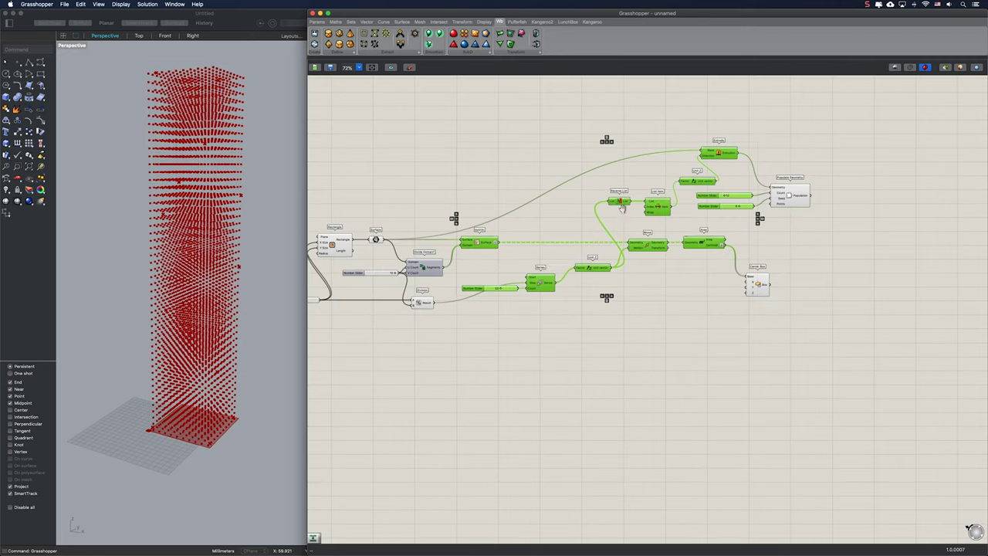
pyautogui.moveTo(624, 205); pyautogui.dragTo(736, 190, button='right')
pyautogui.click(572, 284)
pyautogui.moveTo(696, 318); pyautogui.dragTo(433, 223)
pyautogui.middleClick(459, 227)
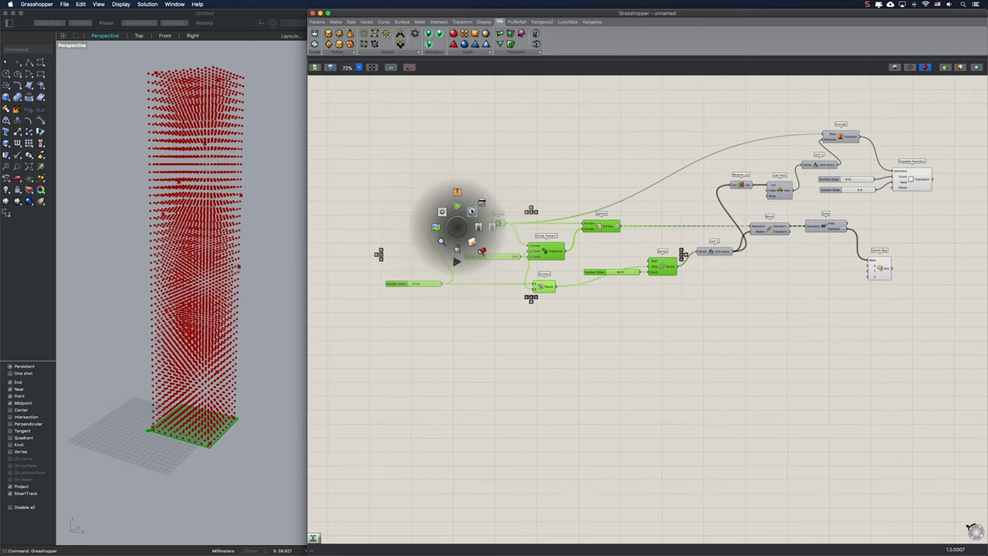
pyautogui.click(480, 207)
pyautogui.click(732, 250)
# - Add a List Item component below Series and wire the Divide Domain² Segments output into its List input
pyautogui.scroll(5, 817, 264)
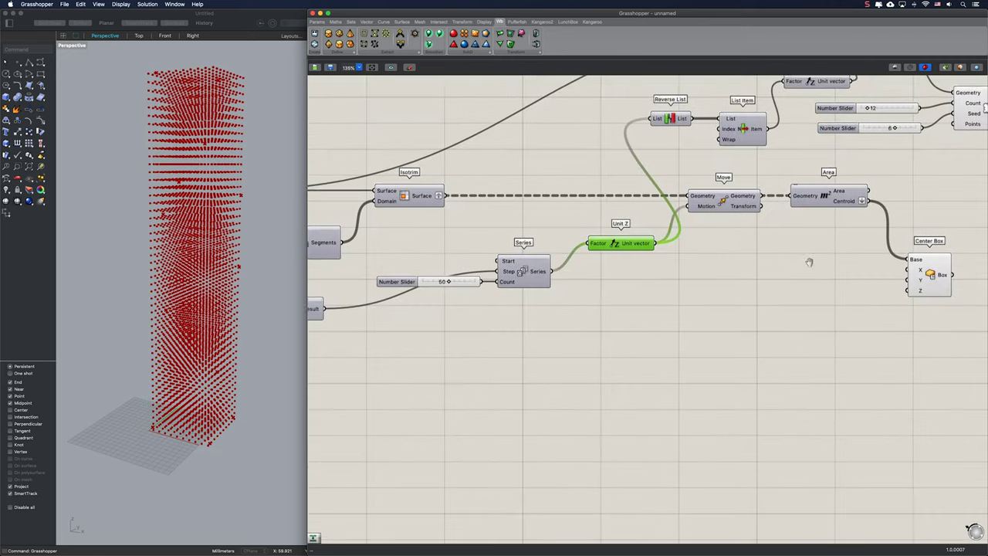
pyautogui.click(845, 296)
pyautogui.moveTo(237, 219)
pyautogui.mouseDown(button='right')
pyautogui.moveTo(232, 207)
pyautogui.moveTo(229, 221)
pyautogui.mouseUp(button='right')
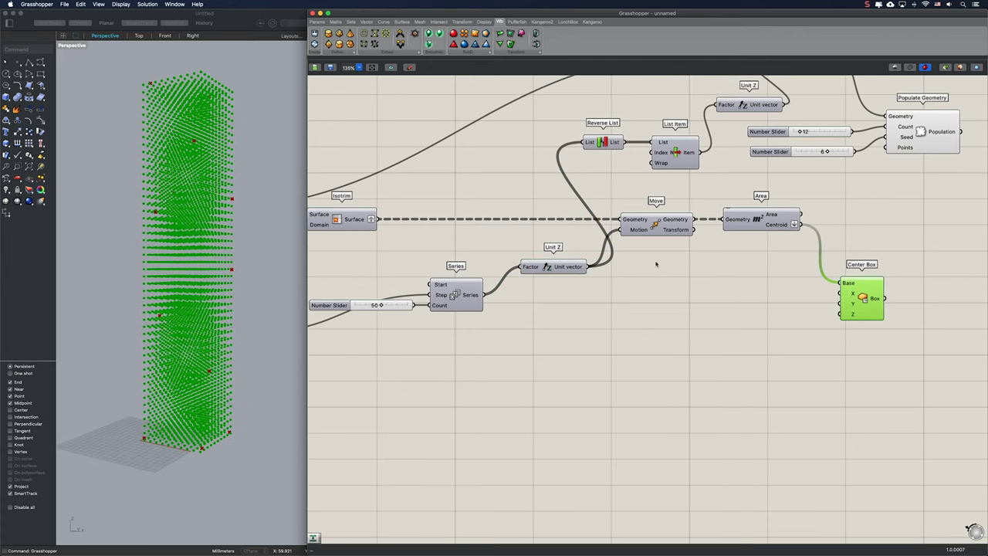
pyautogui.doubleClick(579, 337)
pyautogui.write('list item')
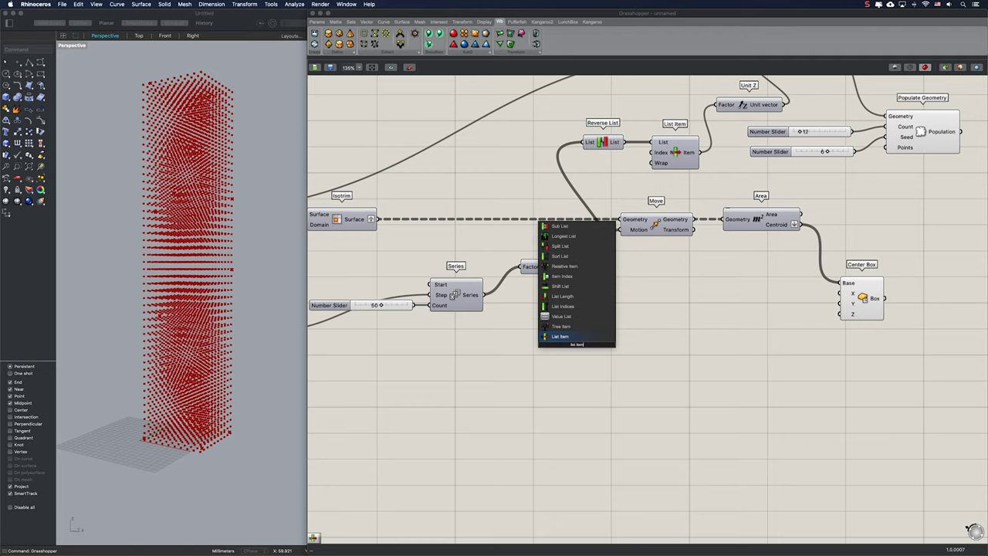
pyautogui.press('Return')
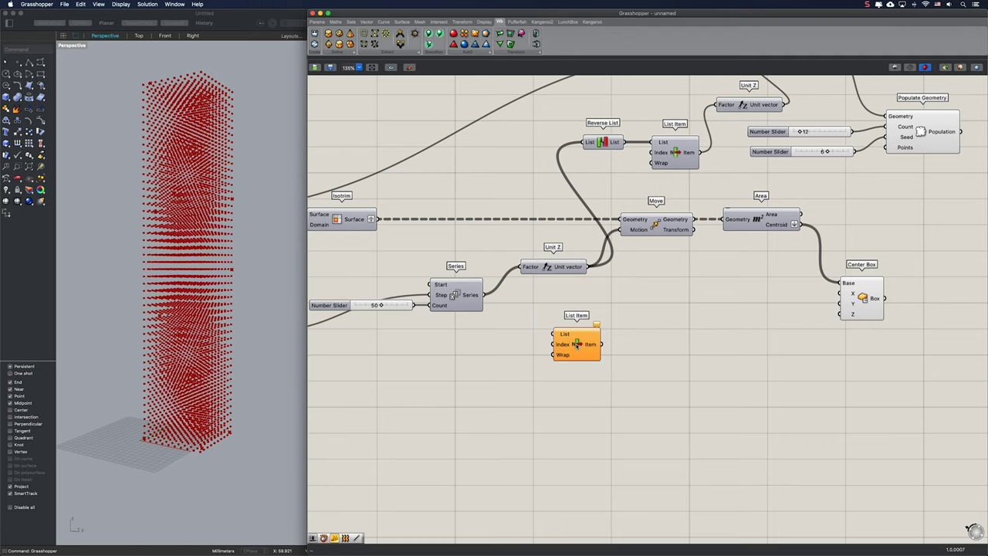
pyautogui.moveTo(578, 345); pyautogui.dragTo(660, 330, button='right')
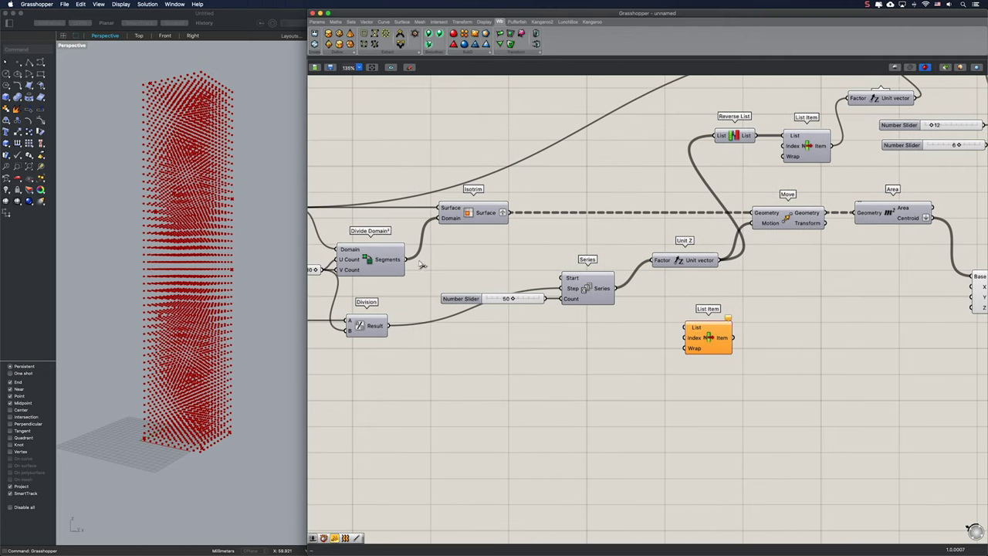
pyautogui.moveTo(407, 260); pyautogui.dragTo(630, 353)
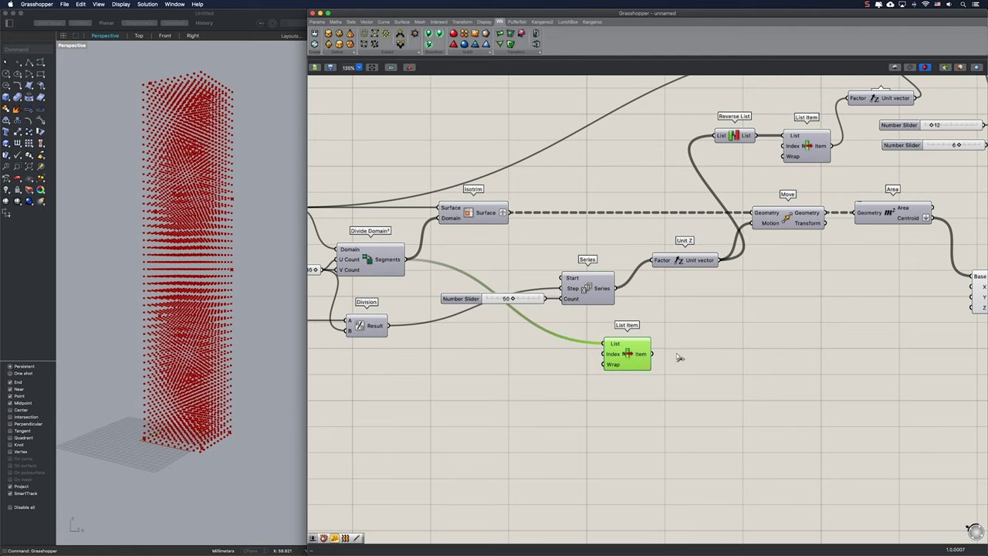
# - Add a Deconstruct Domain² component and wire the new List Item's output into its Domain input
pyautogui.moveTo(679, 358); pyautogui.dragTo(584, 335, button='right')
pyautogui.doubleClick(615, 337)
pyautogui.write('de')
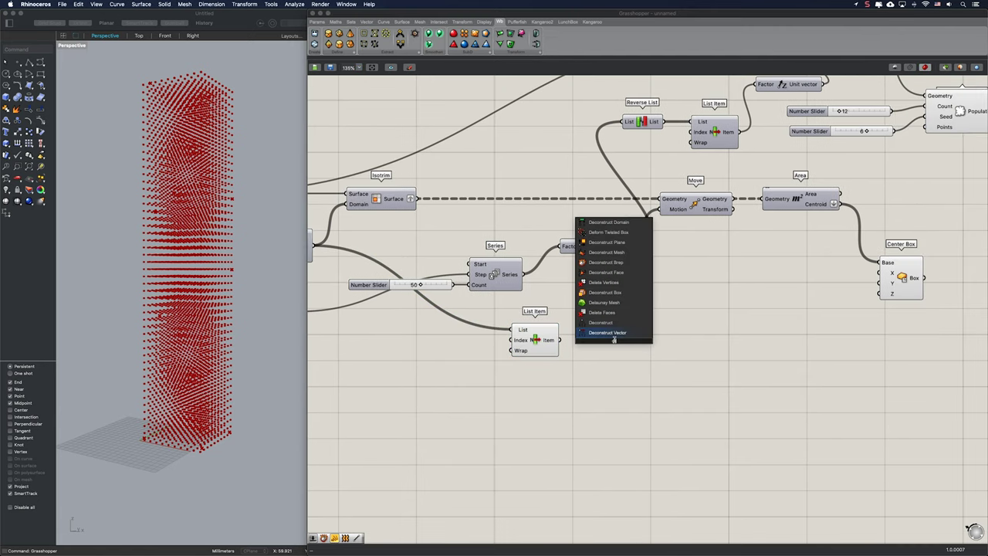
pyautogui.write('cons')
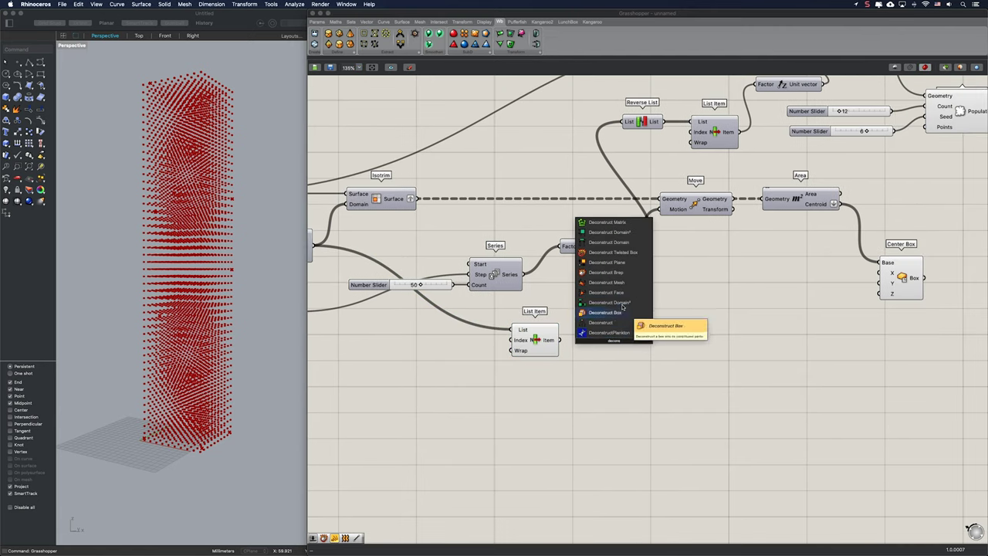
pyautogui.click(610, 303)
pyautogui.moveTo(560, 340); pyautogui.dragTo(676, 342)
# - Add a Divide Domain component fed by the U component output and align it with Deconstruct Domain²
pyautogui.moveTo(693, 345); pyautogui.dragTo(597, 343, button='right')
pyautogui.doubleClick(669, 324)
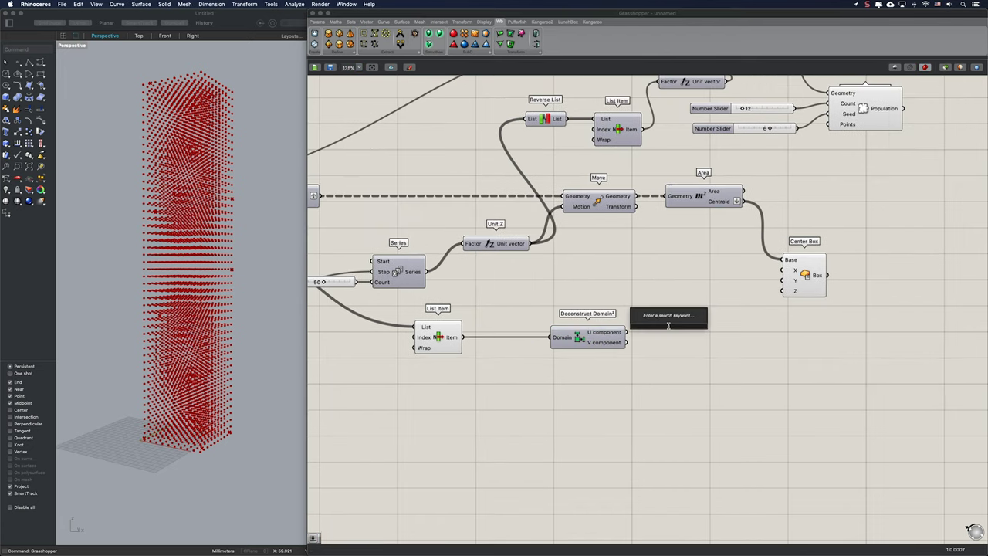
pyautogui.write('divide')
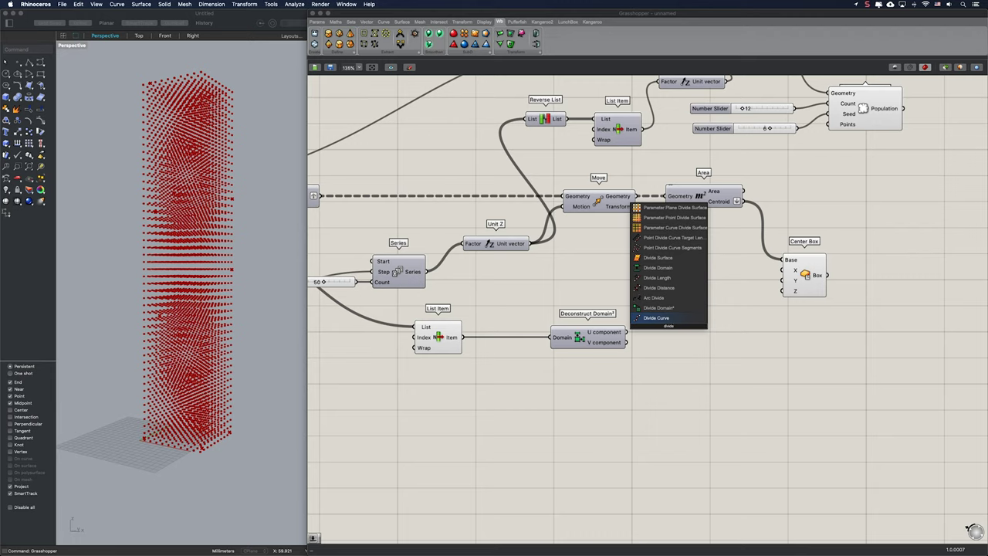
pyautogui.click(668, 270)
pyautogui.moveTo(655, 327); pyautogui.dragTo(680, 337)
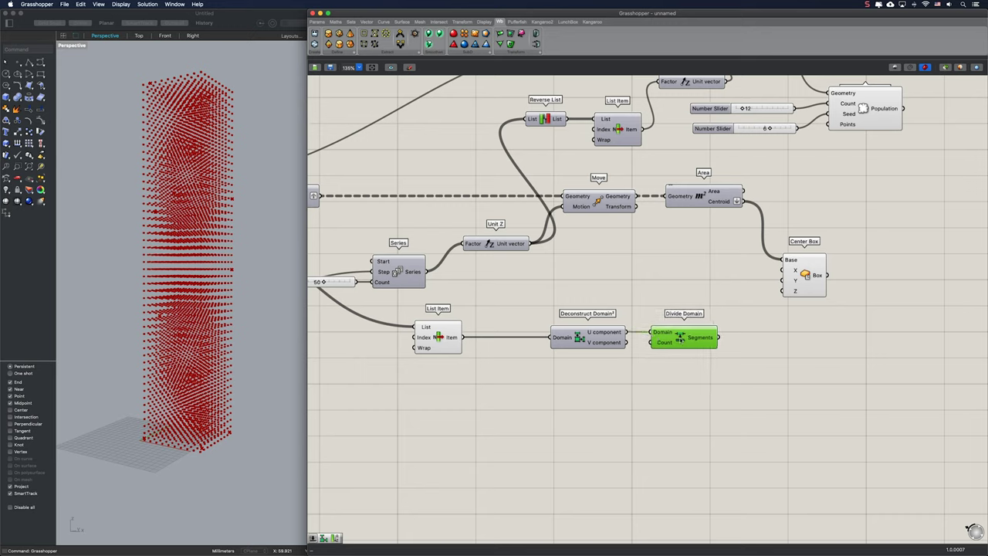
# - Add a number slider set to 2 and wire it into Divide Domain's Count input
pyautogui.doubleClick(629, 372)
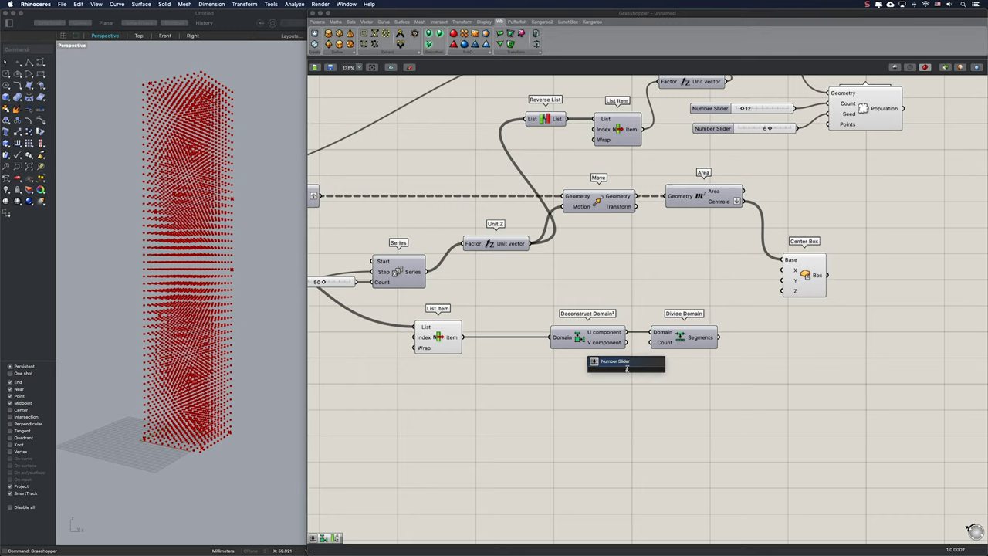
pyautogui.press('Return')
pyautogui.moveTo(651, 344); pyautogui.dragTo(615, 367)
# - Wire the Divide Domain Segments output into the X, Y and Z inputs of Center Box
pyautogui.moveTo(723, 342); pyautogui.dragTo(784, 271)
pyautogui.moveTo(699, 347); pyautogui.dragTo(719, 342)
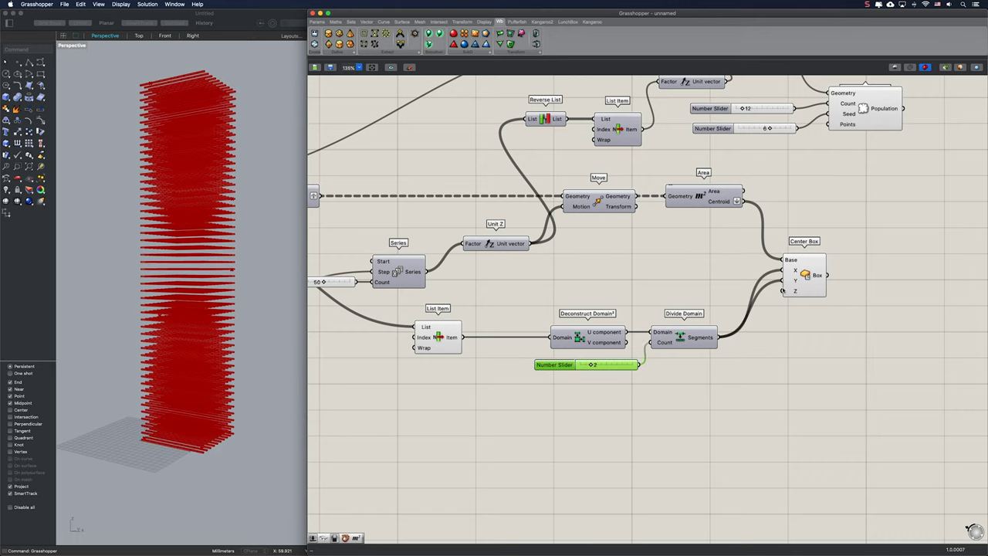
pyautogui.moveTo(783, 291); pyautogui.dragTo(724, 342)
pyautogui.click(744, 359)
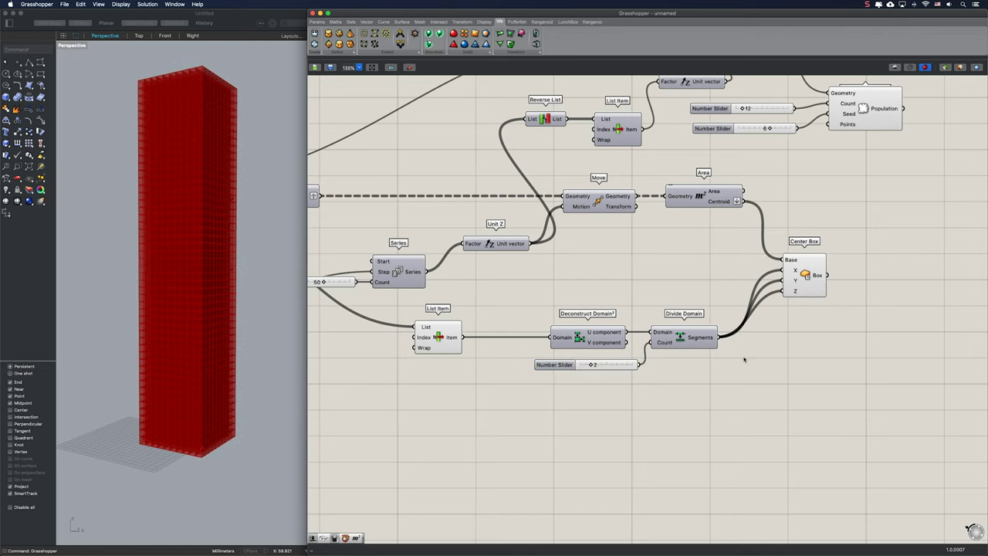
# - Turn off the preview of the components feeding Center Box, from Series and List Item to Area and Divide Domain
pyautogui.moveTo(773, 366); pyautogui.dragTo(727, 380, button='right')
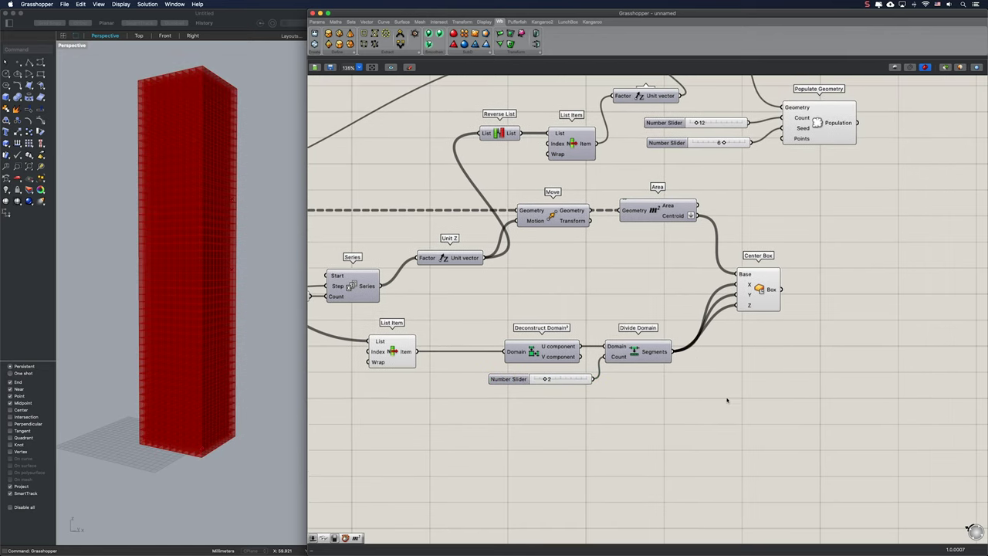
pyautogui.moveTo(722, 407); pyautogui.dragTo(359, 206)
pyautogui.middleClick(549, 217)
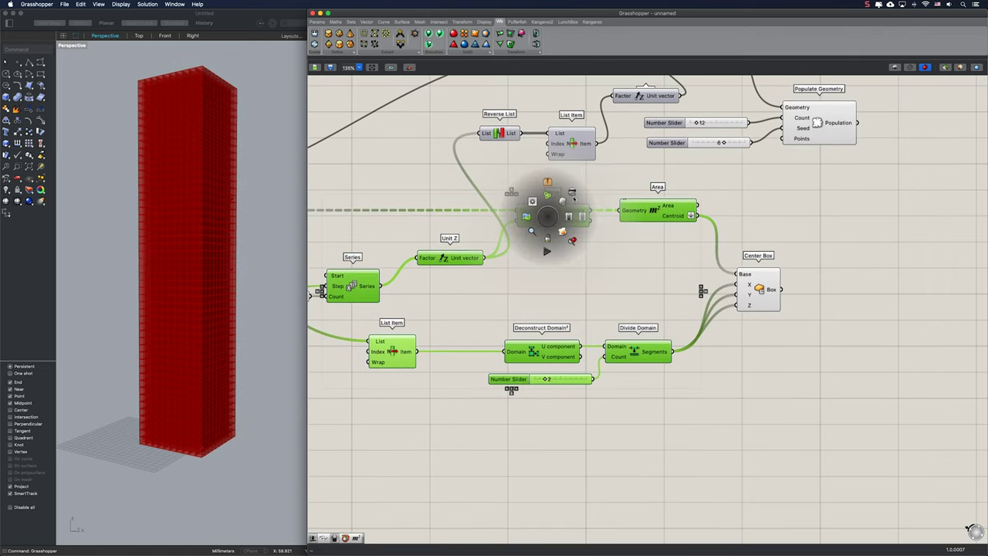
pyautogui.click(585, 209)
pyautogui.click(756, 203)
# - Add a Scale component and wire the Center Box output into its Geometry input
pyautogui.moveTo(743, 204); pyautogui.dragTo(527, 232, button='right')
pyautogui.doubleClick(705, 297)
pyautogui.write('scale')
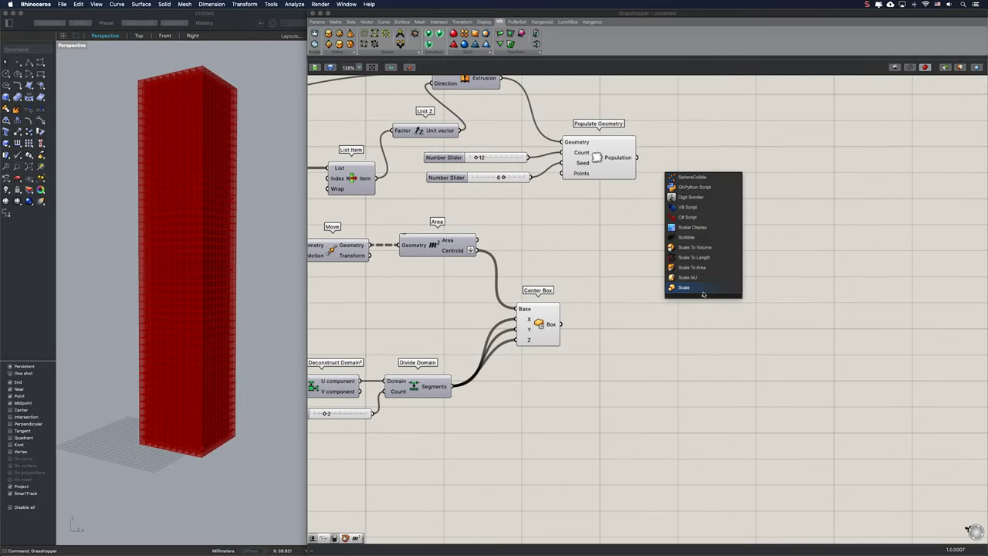
pyautogui.press('Return')
pyautogui.moveTo(561, 325); pyautogui.dragTo(766, 264)
# - Add a Volume component fed by the Center Box output and wire its Centroid into Scale's Center input
pyautogui.doubleClick(683, 310)
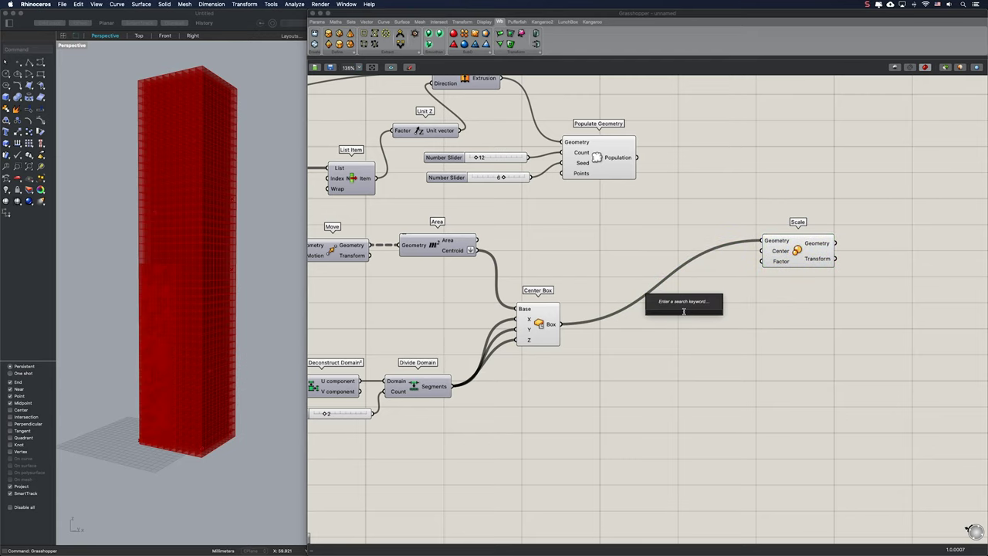
pyautogui.write('volu')
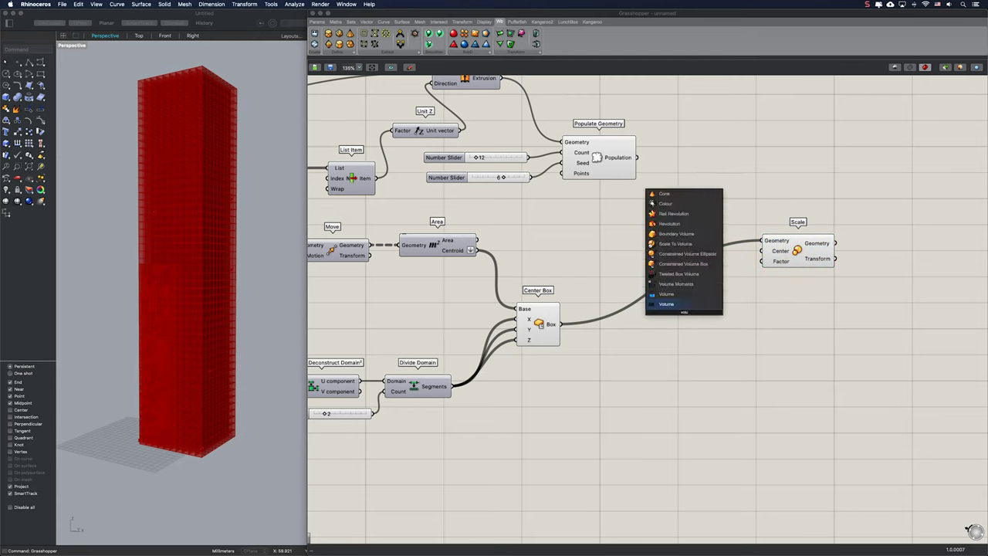
pyautogui.press('Return')
pyautogui.moveTo(566, 325); pyautogui.dragTo(762, 251)
# - Add a number slider set to 0.95 and wire it into Scale's Factor input
pyautogui.doubleClick(666, 251)
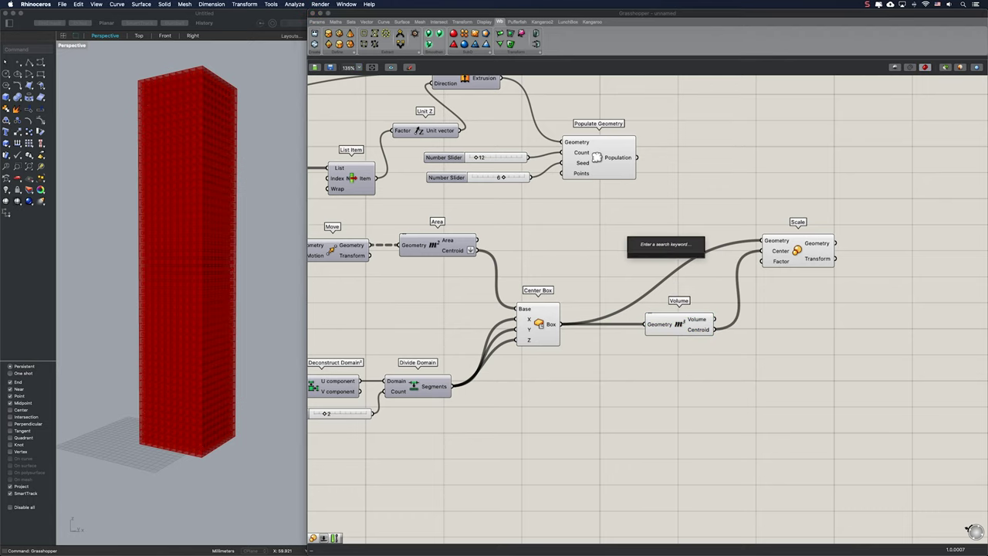
pyautogui.write('0.95')
pyautogui.press('Return')
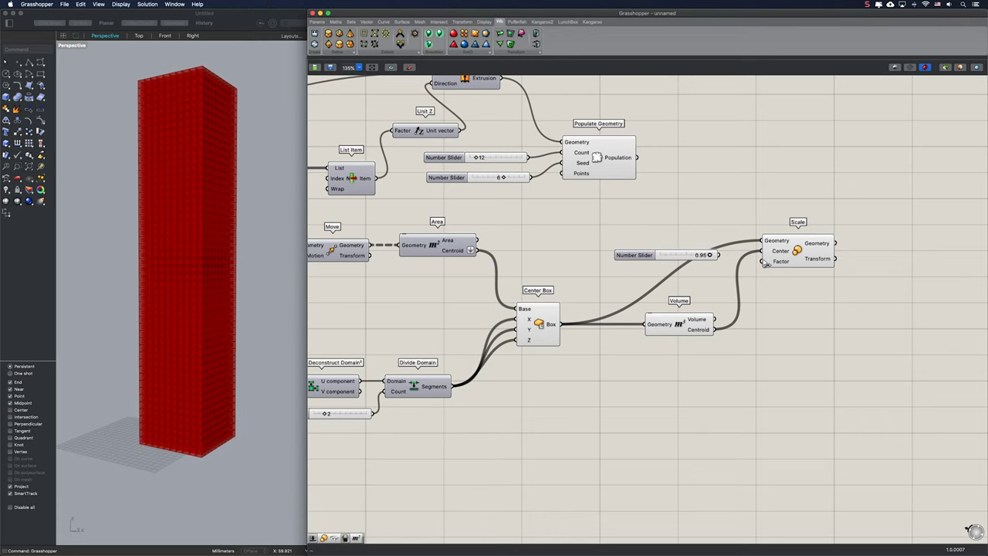
pyautogui.moveTo(766, 262); pyautogui.dragTo(693, 264)
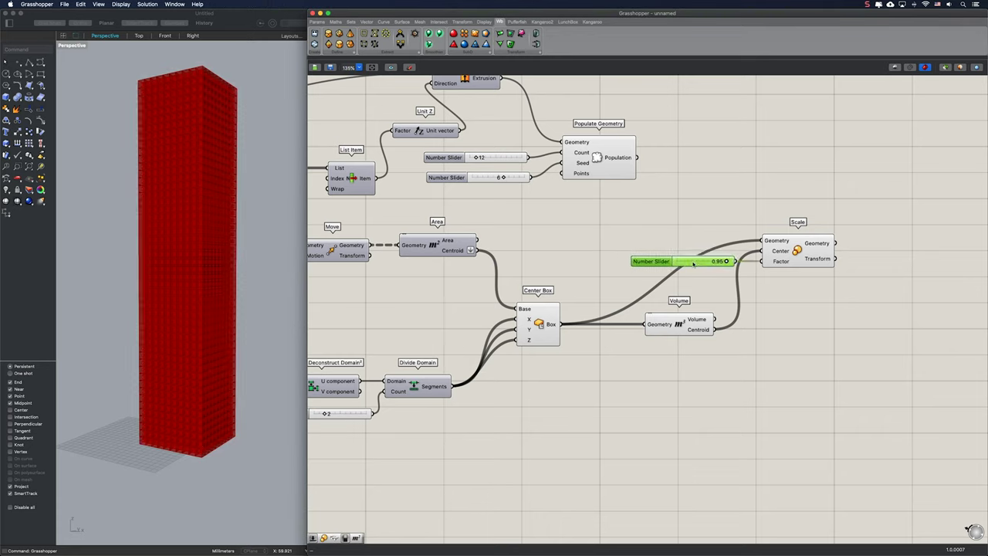
# - Turn off the Center Box preview and inspect the scaled boxes up close at the tower's base
pyautogui.moveTo(596, 378); pyautogui.dragTo(444, 228)
pyautogui.middleClick(447, 230)
pyautogui.click(470, 213)
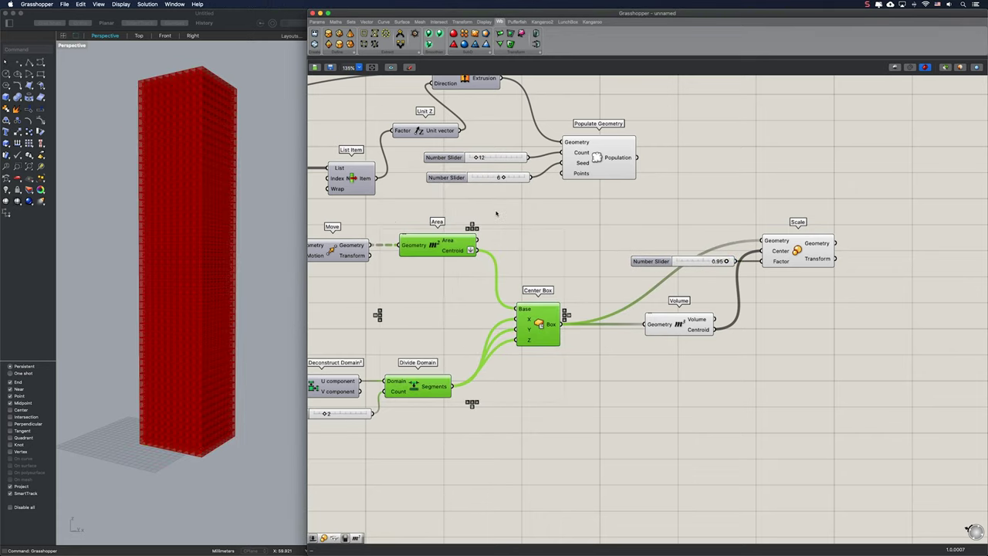
pyautogui.click(699, 234)
pyautogui.scroll(6, 204, 415)
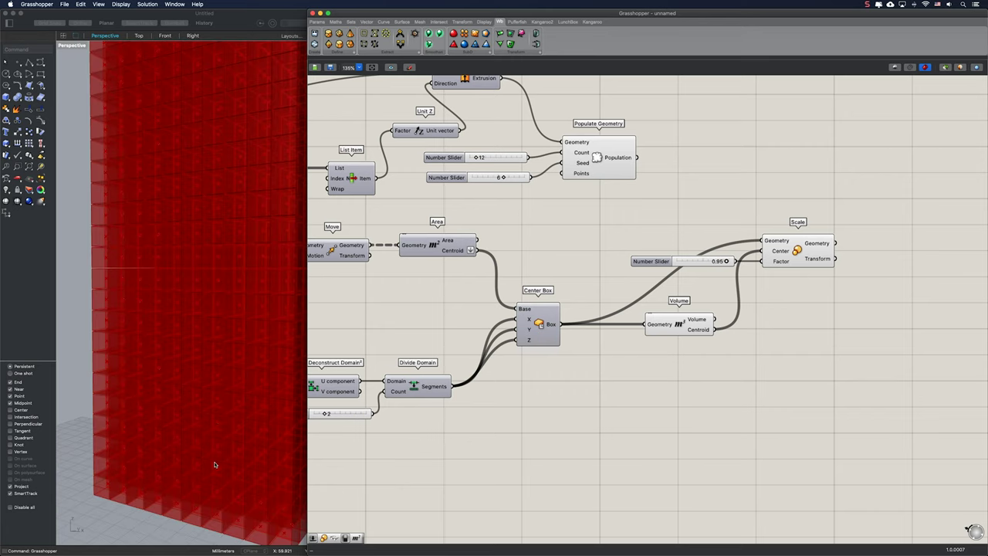
pyautogui.moveTo(220, 440); pyautogui.dragTo(210, 434, button='right')
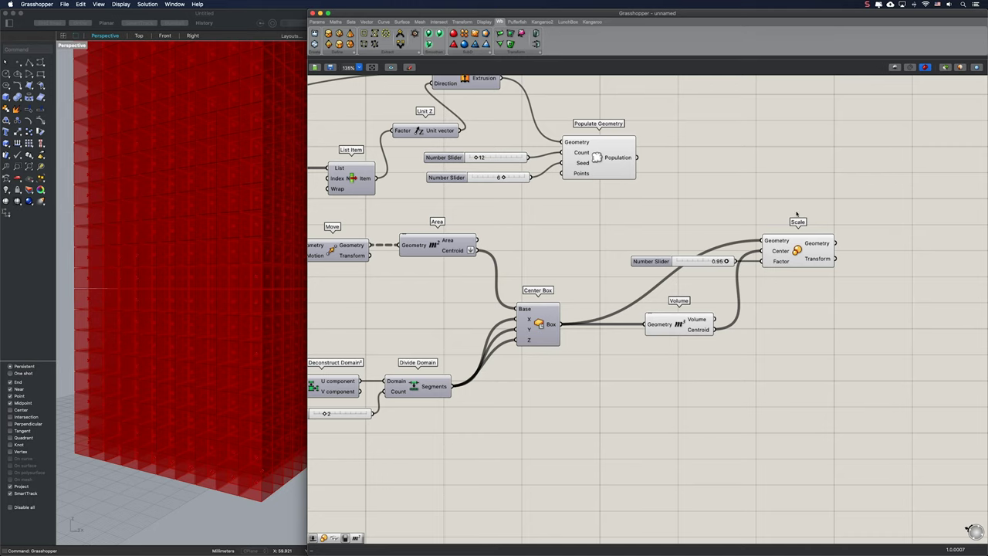
# - Add a Closest Point component, wiring the Area Centroid output into Point and the Populate Geometry Population output into Cloud
pyautogui.moveTo(796, 214); pyautogui.dragTo(710, 264, button='right')
pyautogui.doubleClick(742, 215)
pyautogui.write('c')
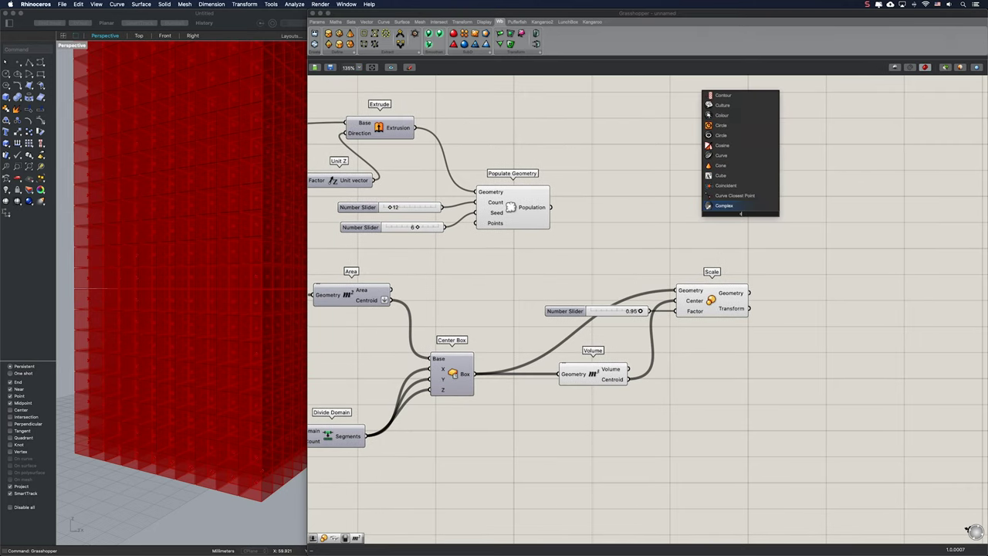
pyautogui.write('lose')
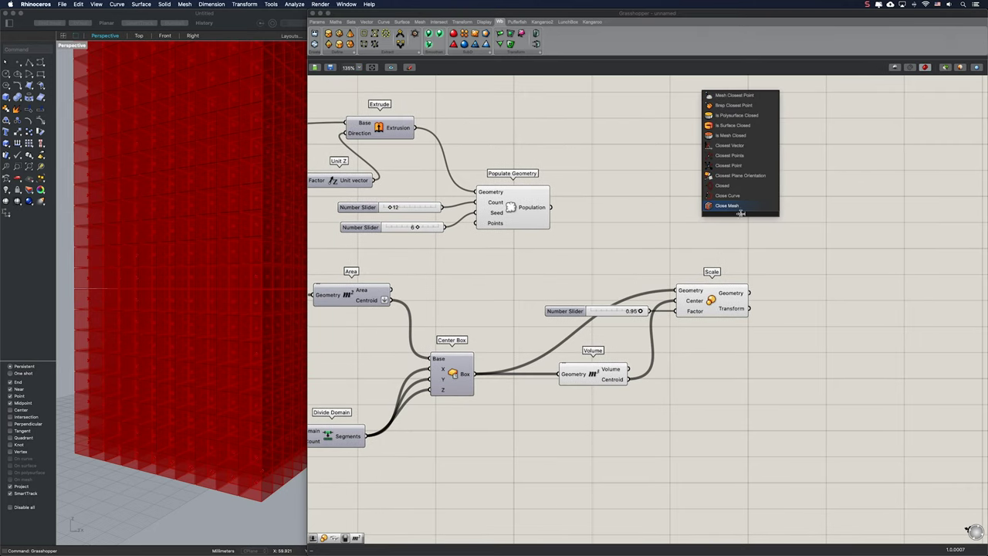
pyautogui.click(742, 166)
pyautogui.hscroll(-3, 703, 198)
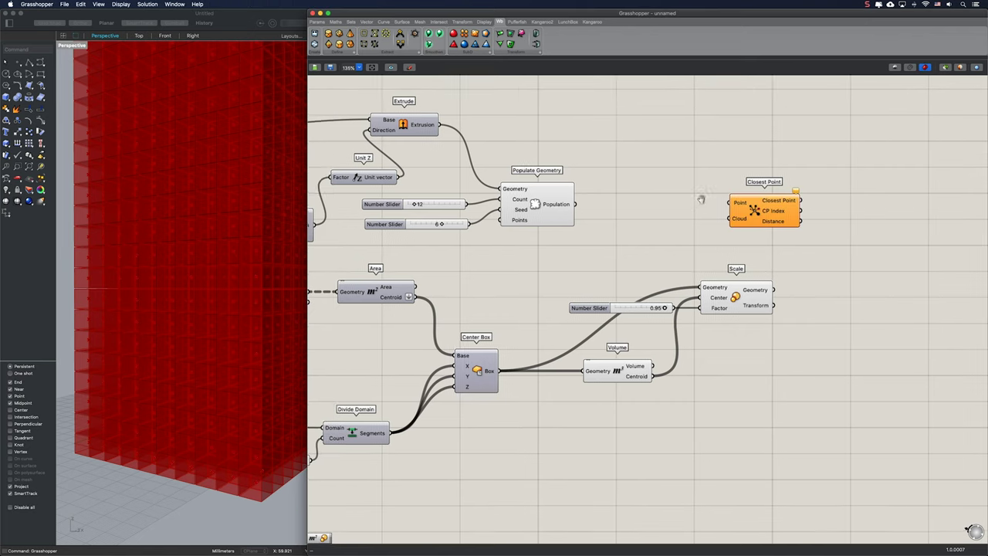
pyautogui.moveTo(661, 231); pyautogui.dragTo(779, 207)
pyautogui.moveTo(585, 204); pyautogui.dragTo(788, 195)
pyautogui.scroll(-5, 252, 280)
pyautogui.scroll(-5, 246, 315)
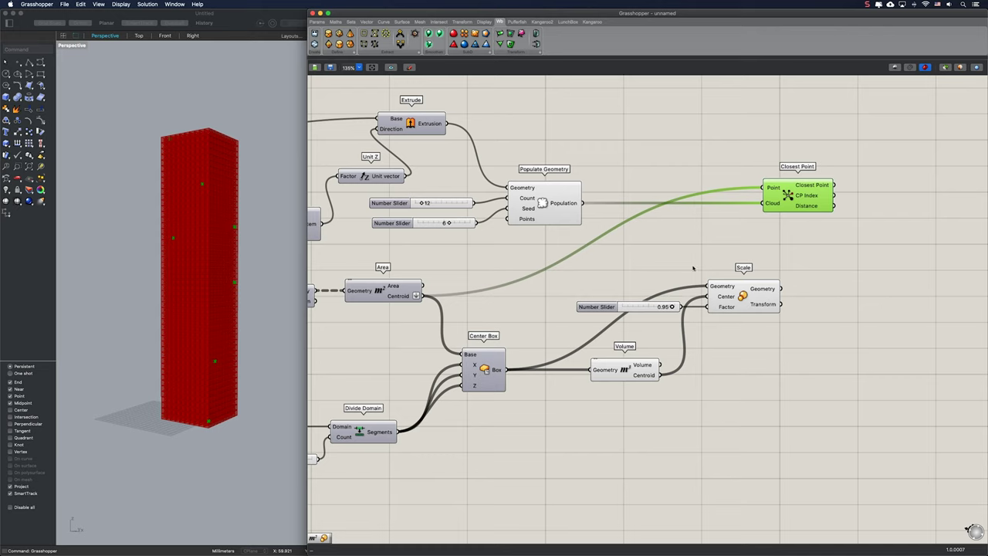
# - Add a Larger Than component and wire Closest Point's Distance output into its First Number input
pyautogui.hscroll(5, 672, 231)
pyautogui.click(662, 215)
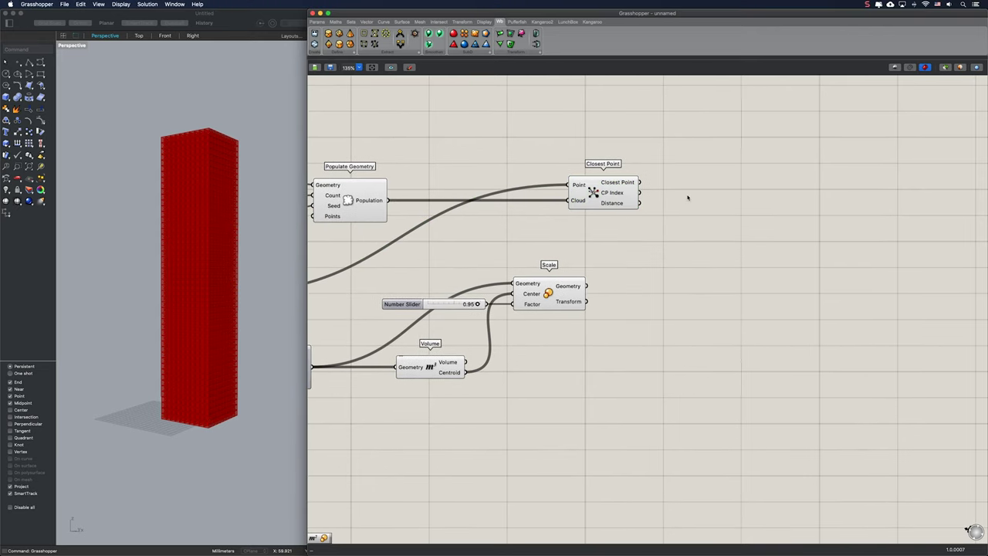
pyautogui.doubleClick(688, 198)
pyautogui.write('larger')
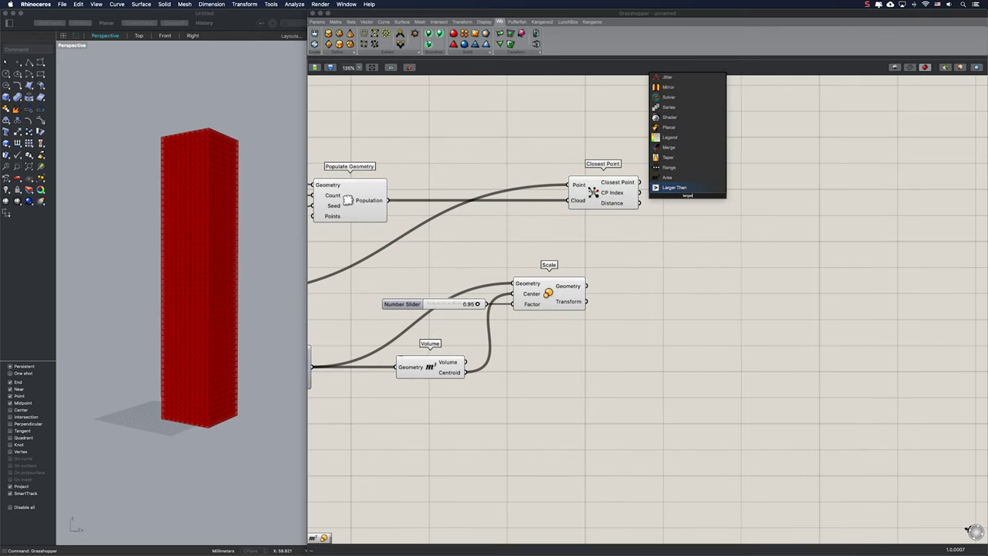
pyautogui.press('Return')
pyautogui.moveTo(685, 201); pyautogui.dragTo(725, 197)
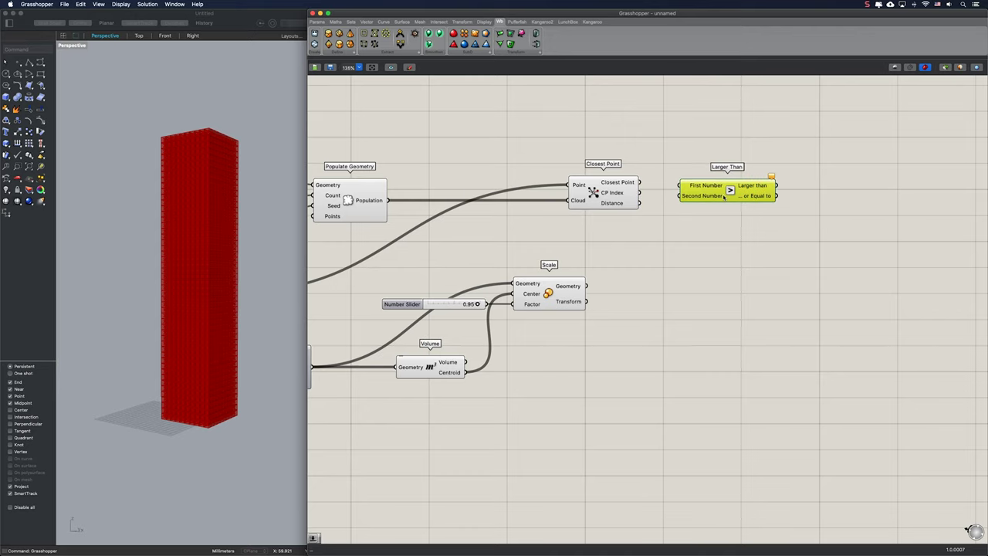
pyautogui.moveTo(641, 204); pyautogui.dragTo(708, 212)
# - Add a number slider set to 45 and wire it into Larger Than's Second Number input
pyautogui.doubleClick(620, 237)
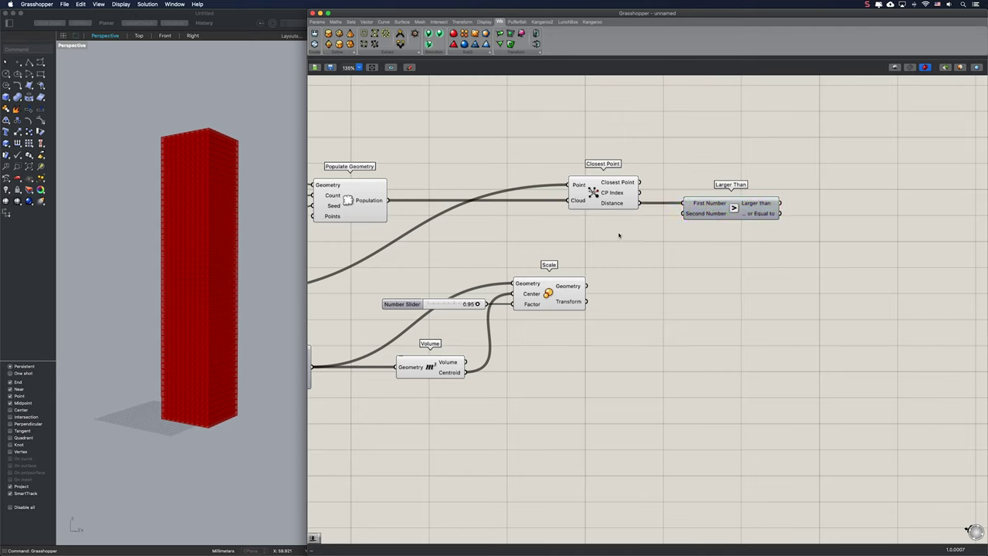
pyautogui.write('45')
pyautogui.press('Return')
pyautogui.moveTo(686, 214); pyautogui.dragTo(638, 233)
# - Add a Cull Pattern component, wiring the scaled Geometry into List and the Larger than output into Cull Pattern
pyautogui.moveTo(694, 237); pyautogui.dragTo(619, 227, button='right')
pyautogui.doubleClick(761, 200)
pyautogui.write('cull pat')
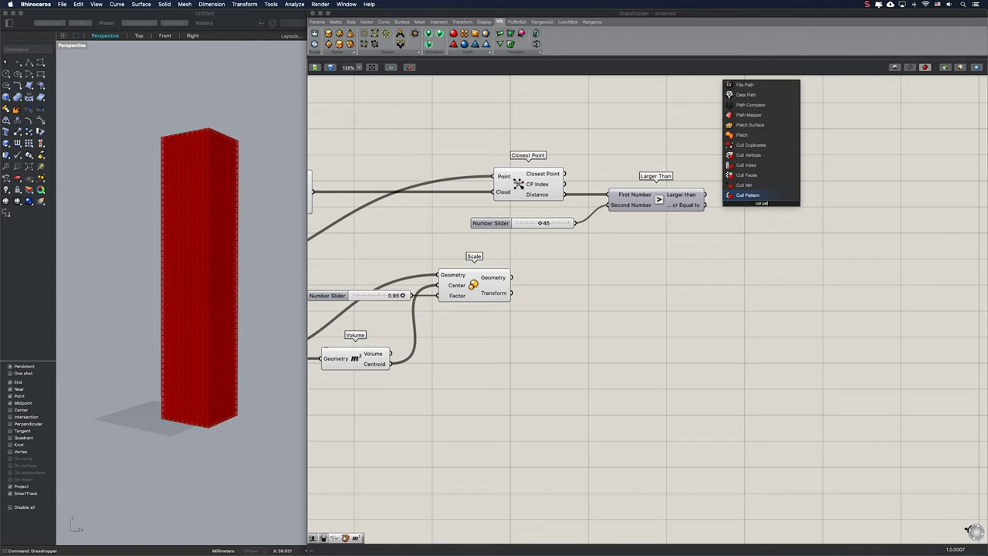
pyautogui.press('Return')
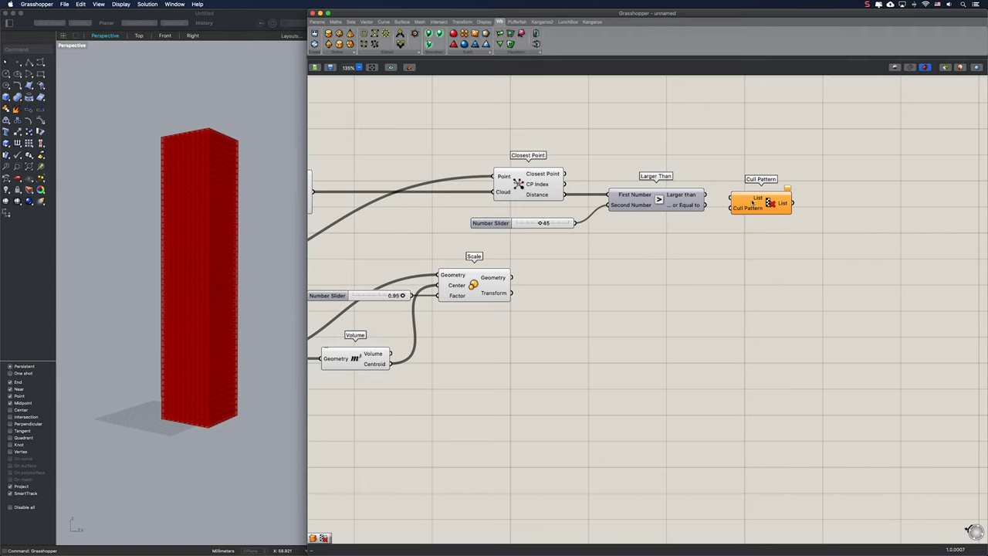
pyautogui.moveTo(512, 277); pyautogui.dragTo(767, 236)
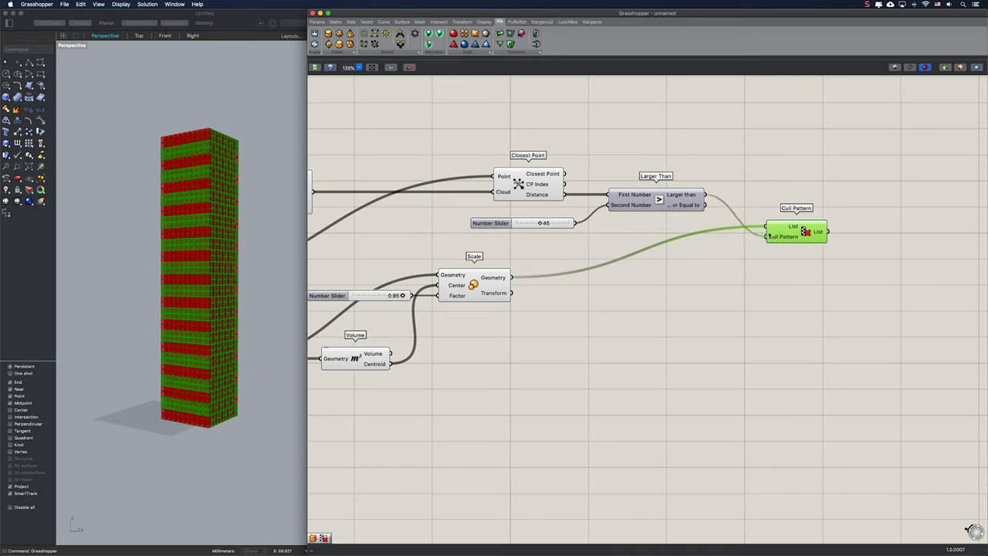
pyautogui.click(695, 295)
# - Turn off the Scale and Volume previews and highlight the boxes kept by Cull Pattern
pyautogui.moveTo(728, 357); pyautogui.dragTo(337, 216)
pyautogui.middleClick(502, 268)
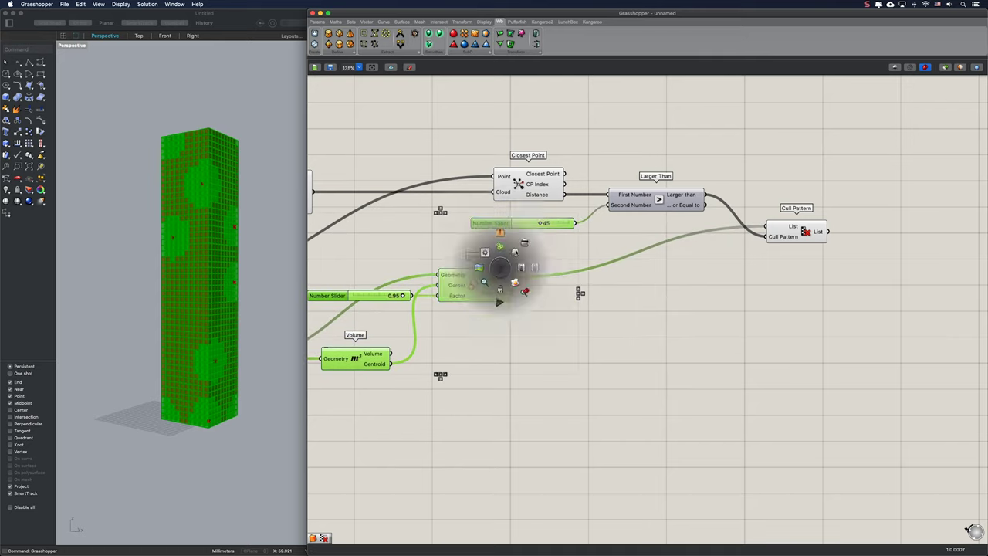
pyautogui.click(523, 247)
pyautogui.click(671, 272)
pyautogui.click(800, 233)
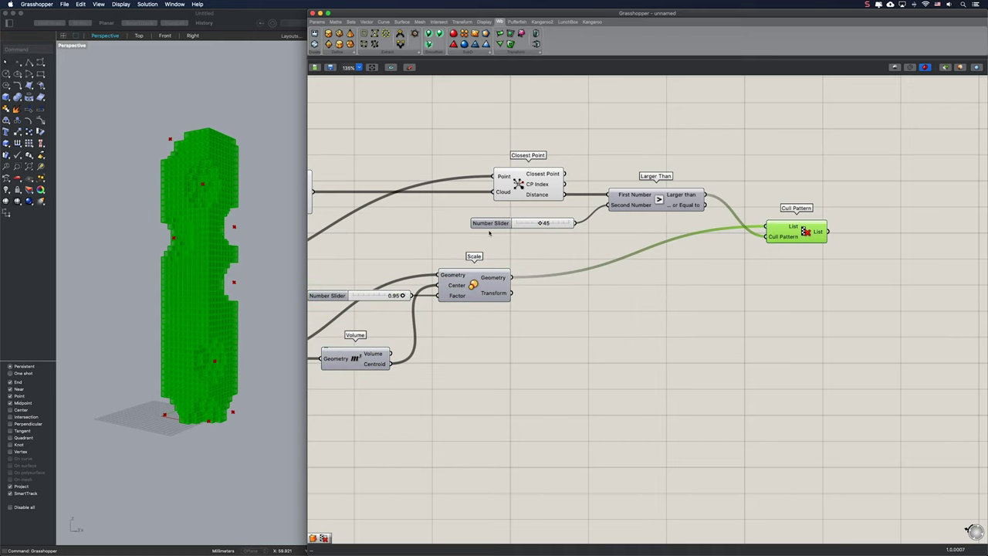
# - Set the Larger Than threshold slider to 55 and the Populate Geometry count slider to 25
pyautogui.moveTo(541, 223); pyautogui.dragTo(549, 226)
pyautogui.moveTo(477, 211); pyautogui.dragTo(647, 209, button='right')
pyautogui.hscroll(-2, 434, 207)
pyautogui.moveTo(347, 191); pyautogui.dragTo(360, 190)
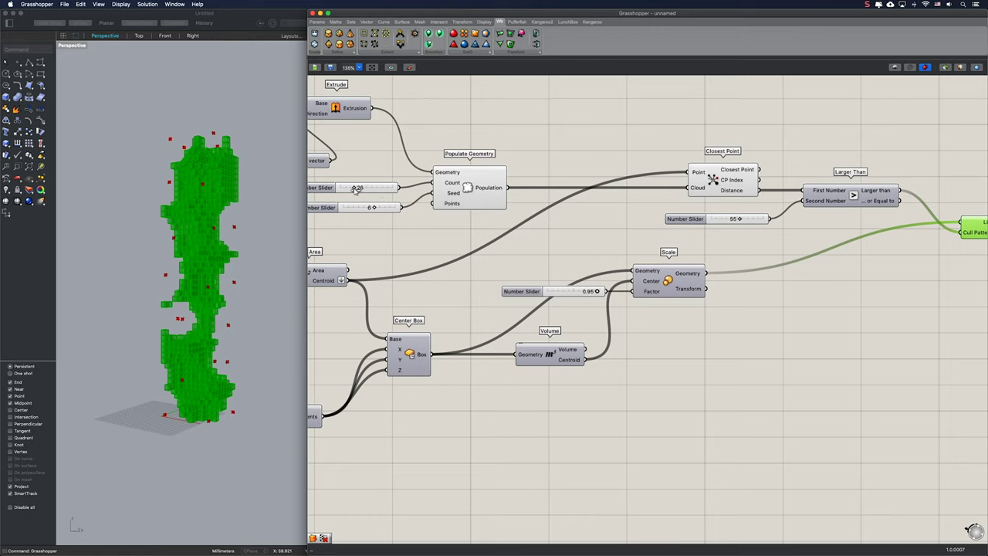
# - Add a Simple Mesh component and wire the Cull Pattern List output into its Brep input
pyautogui.hscroll(4, 581, 212)
pyautogui.hscroll(6, 581, 212)
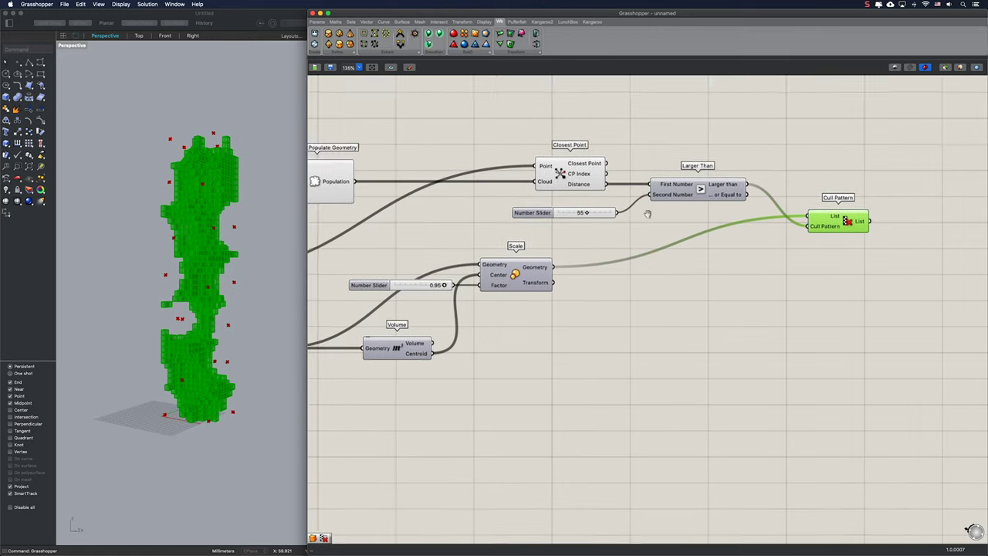
pyautogui.doubleClick(731, 202)
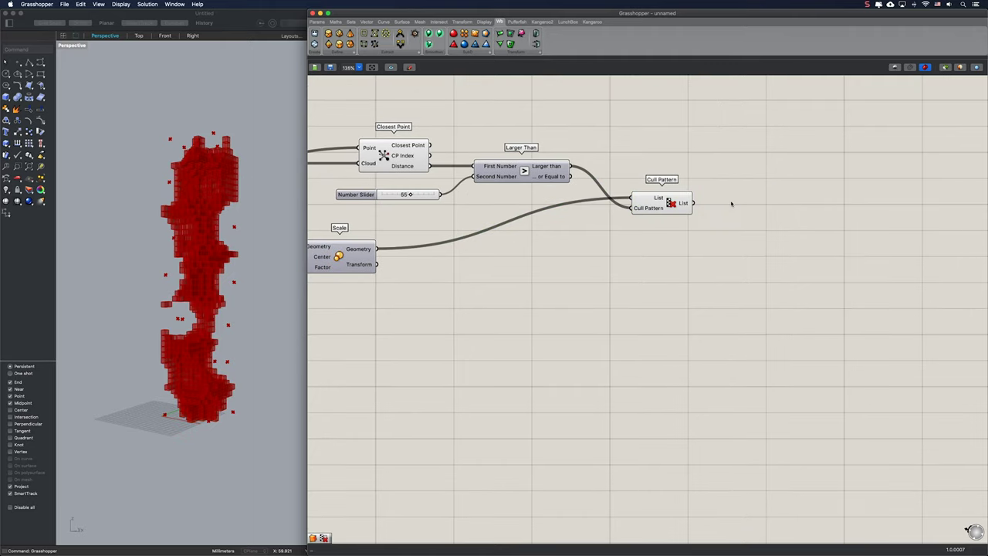
pyautogui.write('simple mesh')
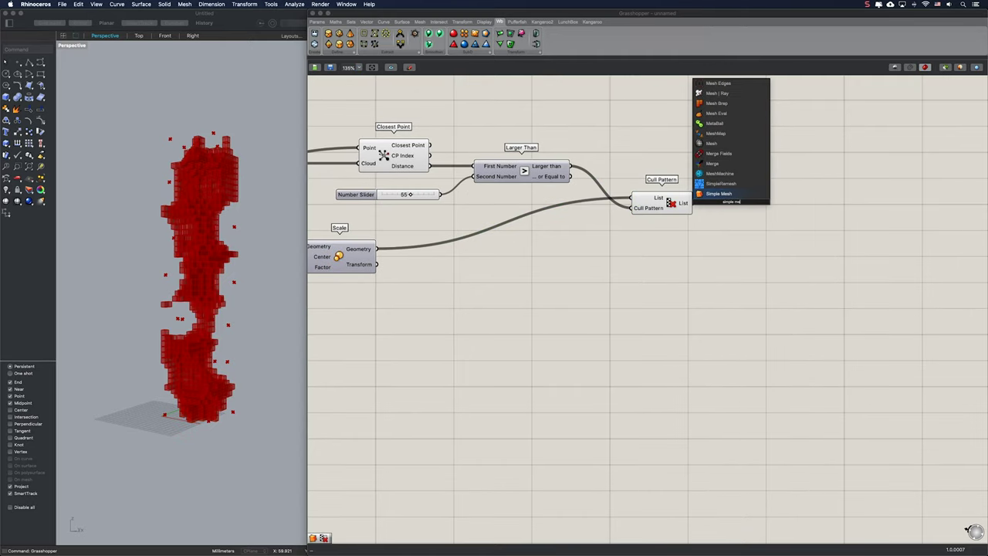
pyautogui.press('Return')
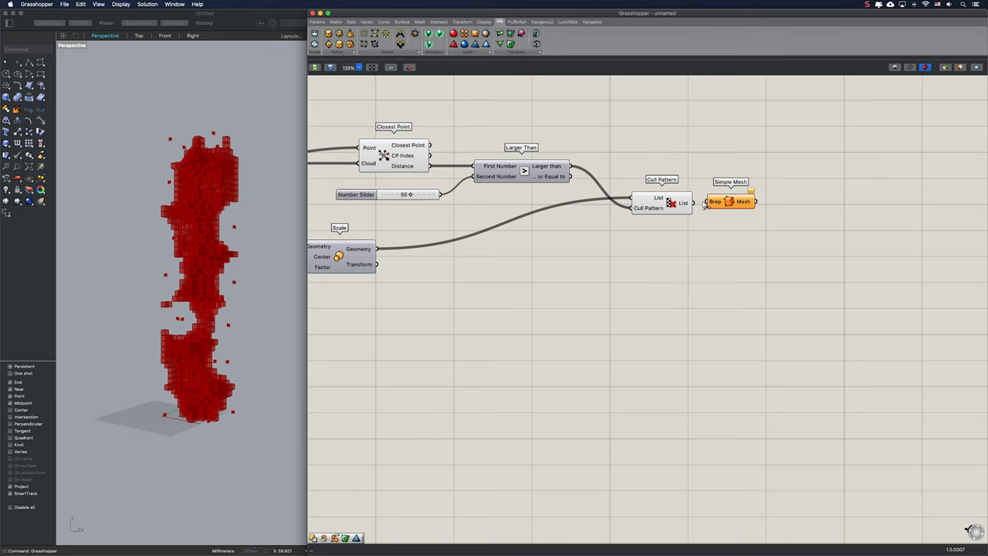
pyautogui.moveTo(692, 203); pyautogui.dragTo(734, 205)
pyautogui.click(820, 212)
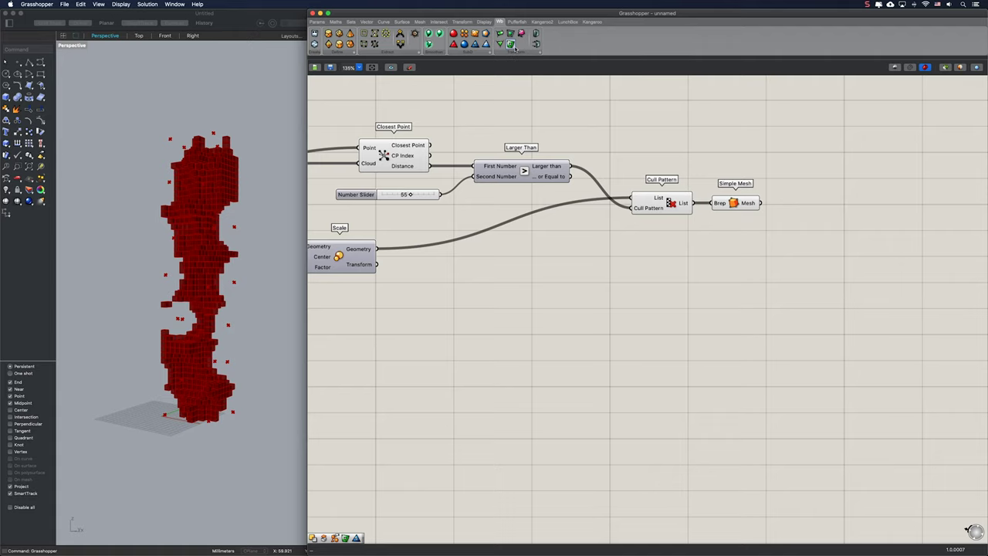
# - Add Weaverbird's Picture Frame fed by the Simple Mesh output, with a number slider of 30 wired into Distance
pyautogui.moveTo(809, 202)
pyautogui.mouseDown()
pyautogui.moveTo(780, 204)
pyautogui.moveTo(818, 210)
pyautogui.mouseUp()
pyautogui.doubleClick(739, 227)
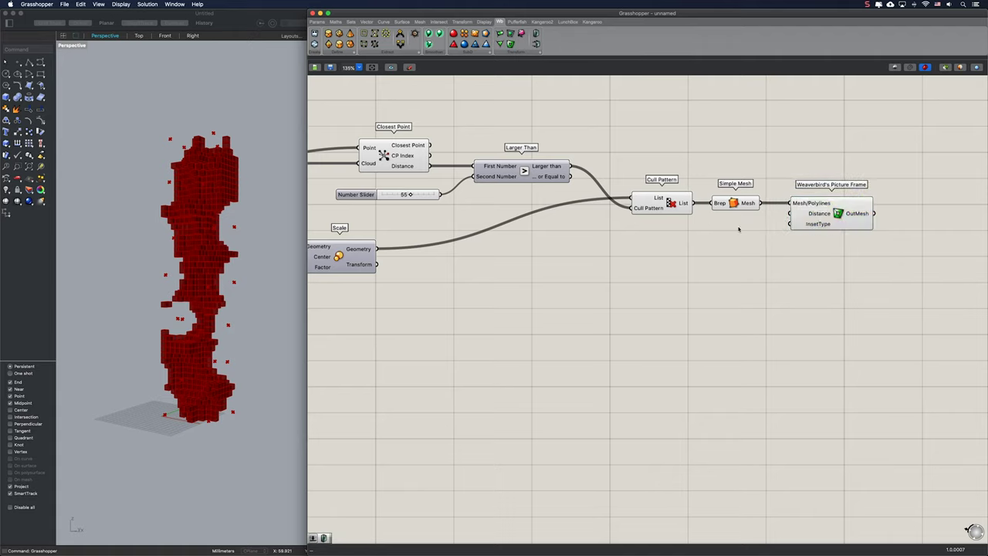
pyautogui.write('30')
pyautogui.press('Return')
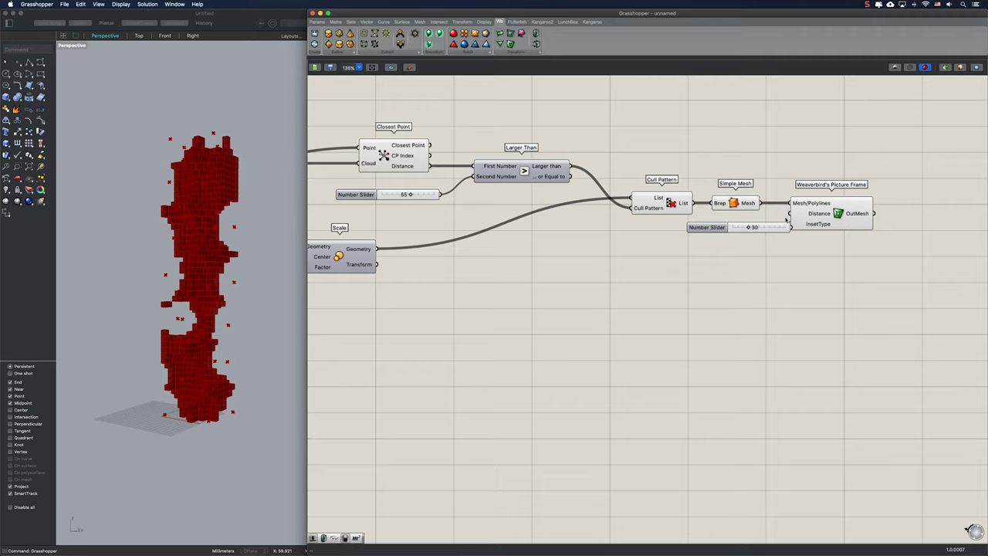
pyautogui.moveTo(790, 214); pyautogui.dragTo(755, 225)
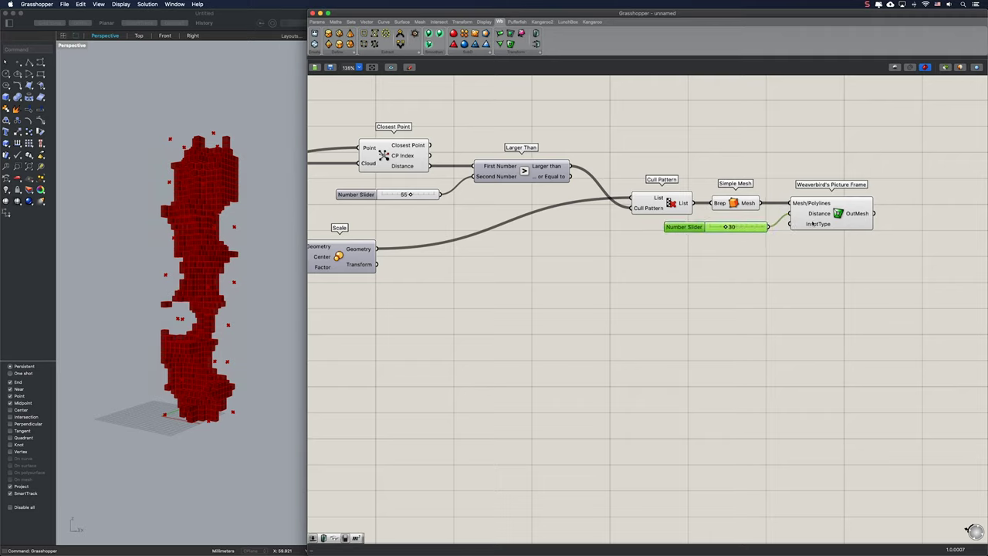
pyautogui.click(812, 223)
# - Turn off the previews of the components feeding Picture Frame and inspect the framed boxes up close
pyautogui.moveTo(760, 288); pyautogui.dragTo(307, 116)
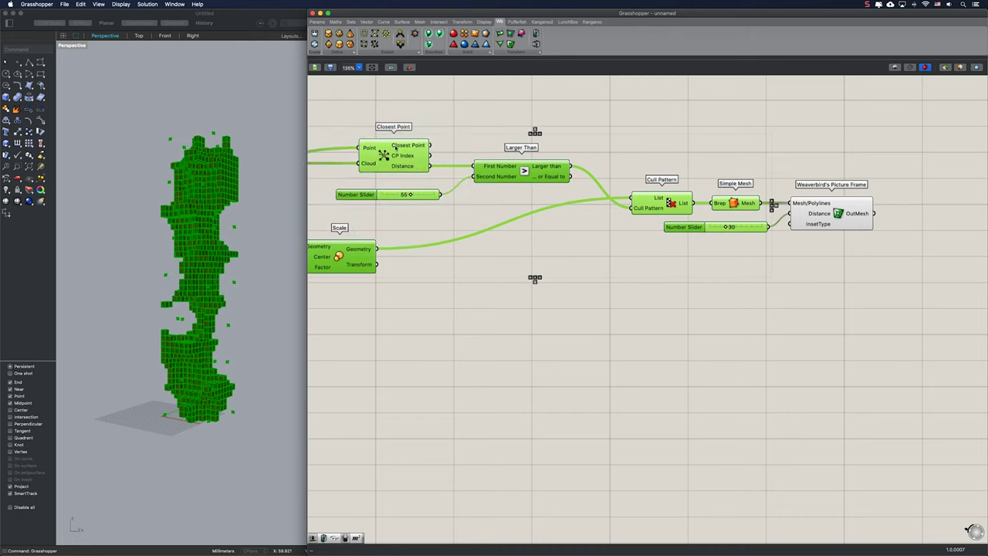
pyautogui.middleClick(397, 148)
pyautogui.click(453, 160)
pyautogui.click(533, 236)
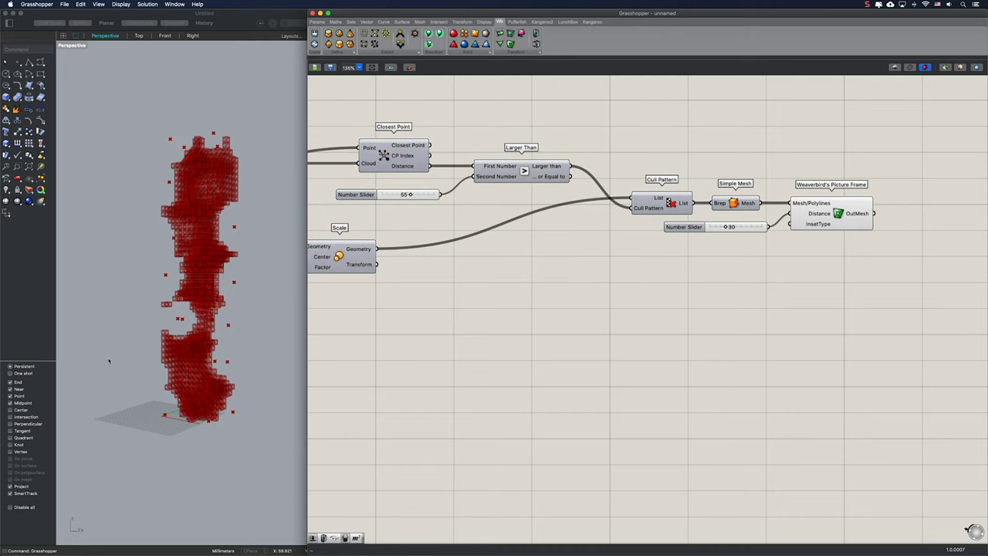
pyautogui.scroll(5, 189, 378)
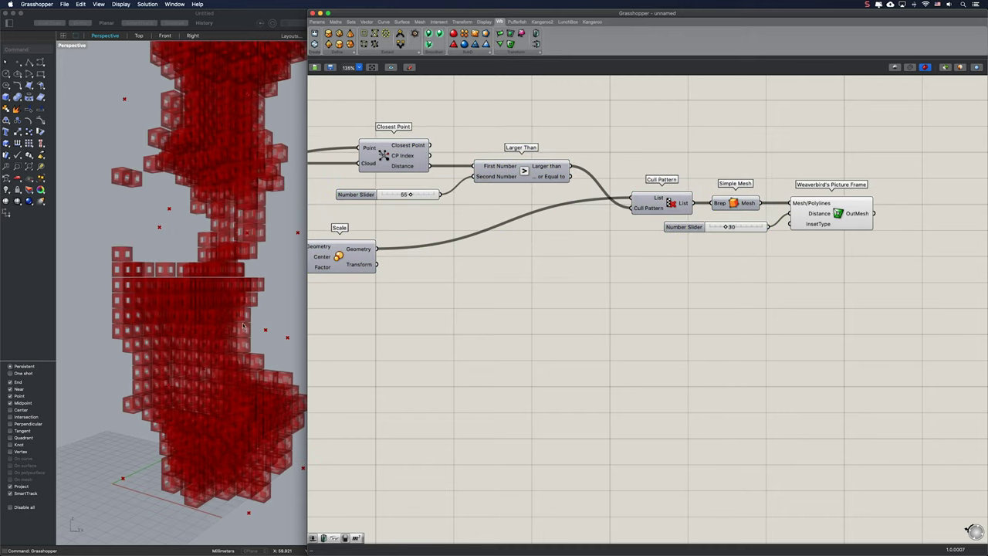
pyautogui.scroll(-2, 254, 325)
# - Duplicate the Simple Mesh, Picture Frame and distance slider, and wire Scale's Geometry output into the copied Simple Mesh
pyautogui.moveTo(406, 325); pyautogui.dragTo(442, 309, button='right')
pyautogui.moveTo(899, 253); pyautogui.dragTo(545, 292)
pyautogui.press('super+c')
pyautogui.press('super+v')
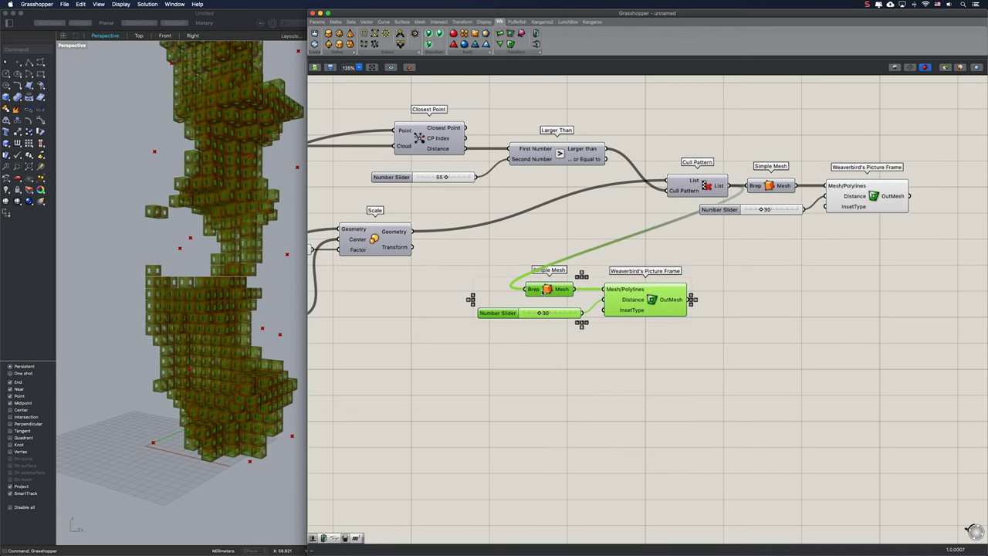
pyautogui.moveTo(418, 237); pyautogui.dragTo(531, 289)
pyautogui.click(556, 321)
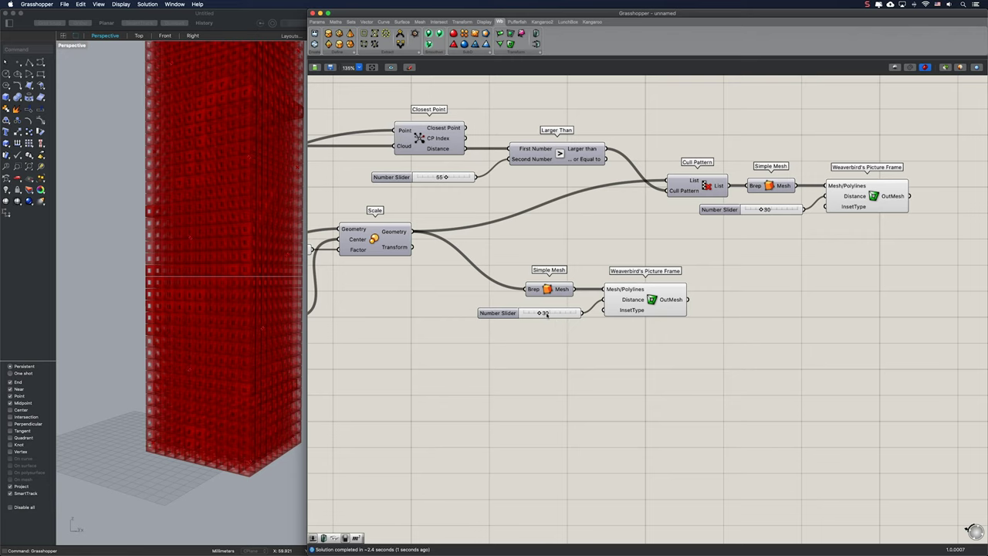
# - Set the copied Picture Frame's distance slider to 3
pyautogui.doubleClick(543, 313)
pyautogui.write('3')
pyautogui.press('Return')
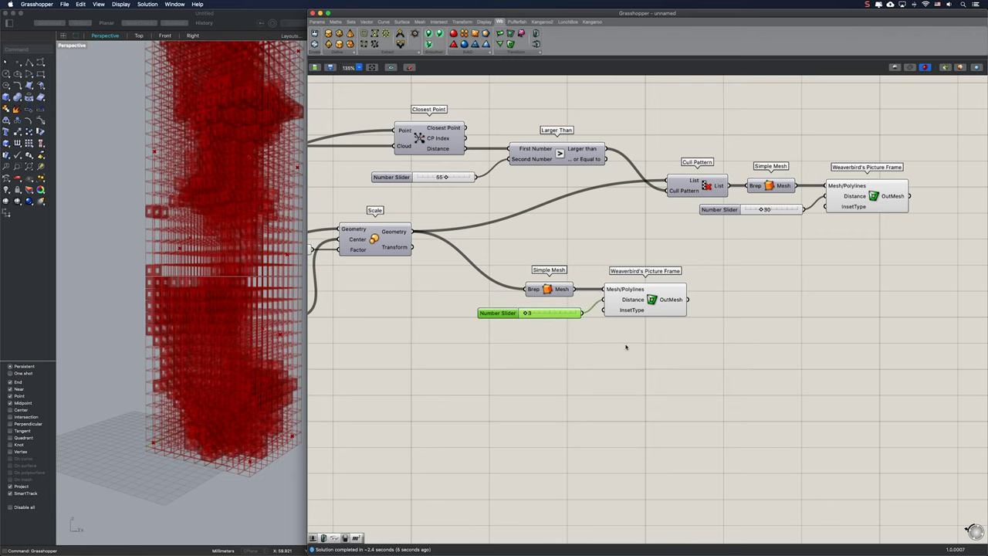
pyautogui.click(730, 330)
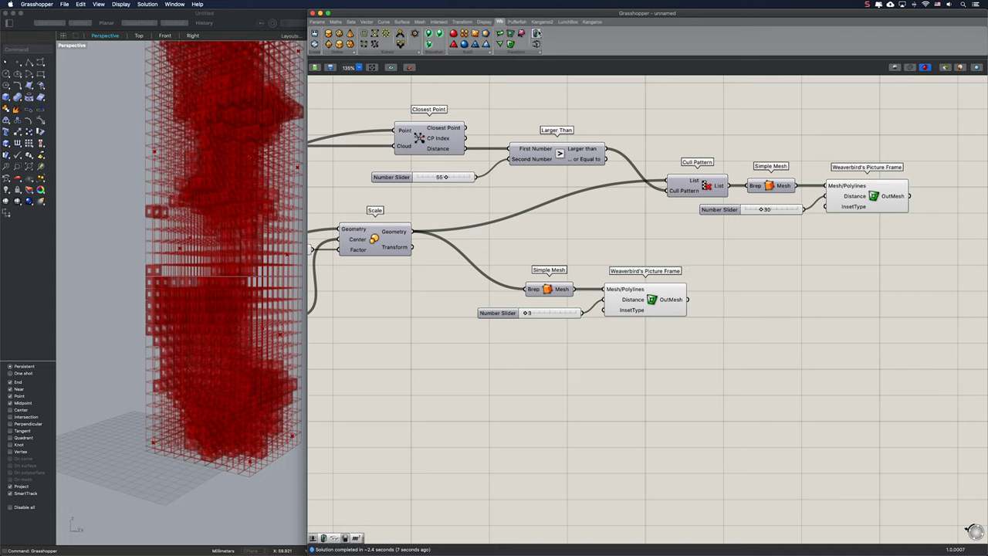
# - Add Weaverbird's Mesh Thicken fed by the copied Picture Frame's OutMesh, with a number slider of 0.1 wired into Distance
pyautogui.moveTo(537, 33); pyautogui.dragTo(765, 315)
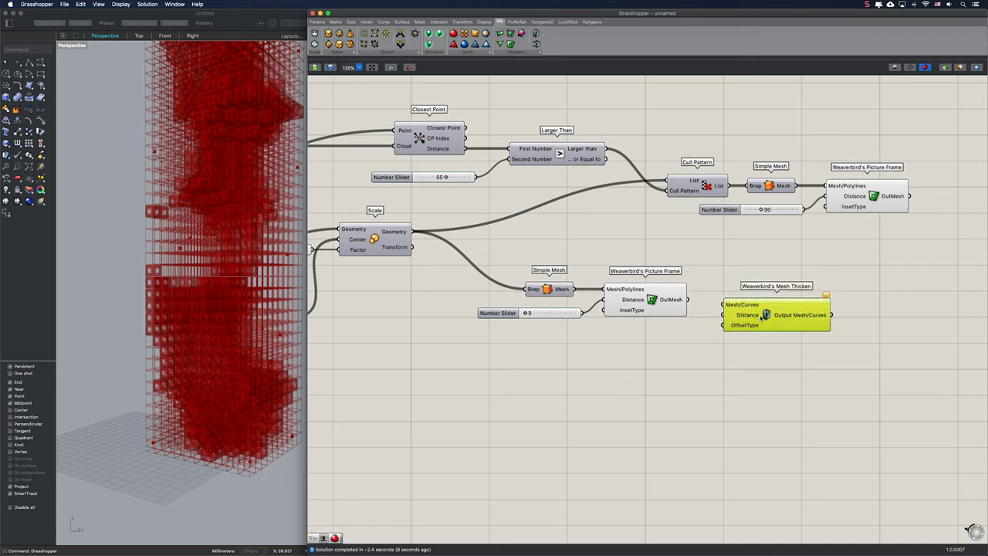
pyautogui.doubleClick(685, 330)
pyautogui.write('0.1')
pyautogui.press('Return')
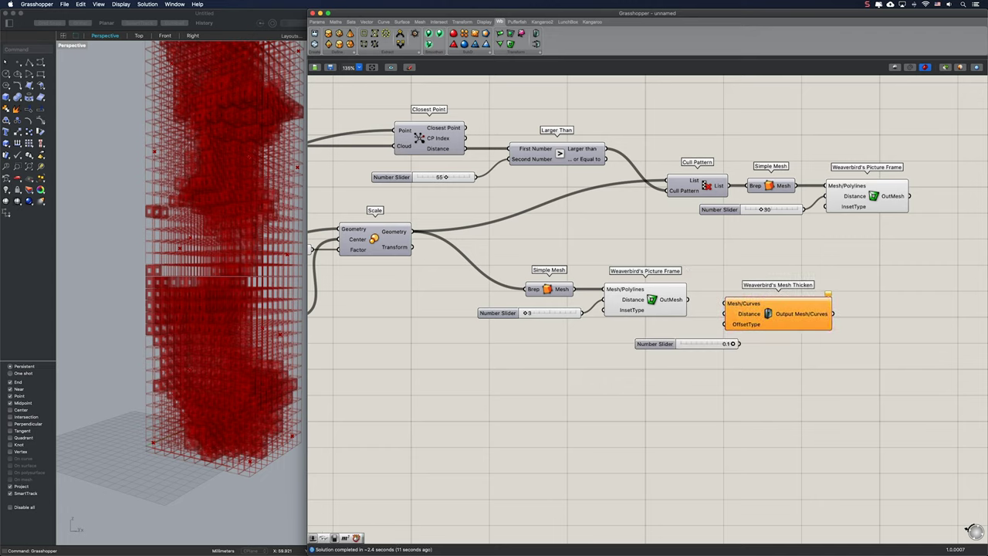
pyautogui.moveTo(727, 315); pyautogui.dragTo(671, 335)
pyautogui.moveTo(690, 300); pyautogui.dragTo(766, 310)
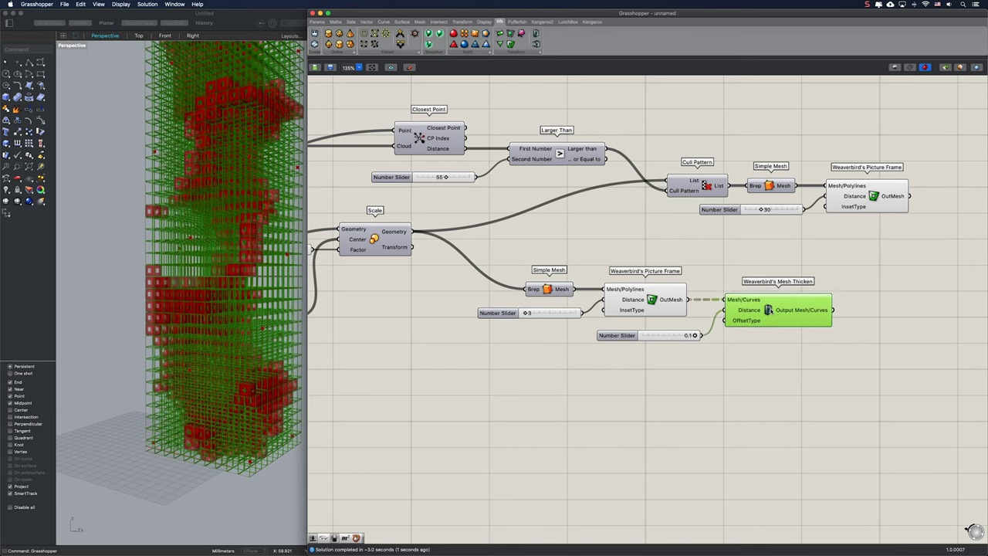
# - Bake the upper Weaverbird's Picture Frame, fed by the culled boxes, onto Layer 01
pyautogui.click(874, 196)
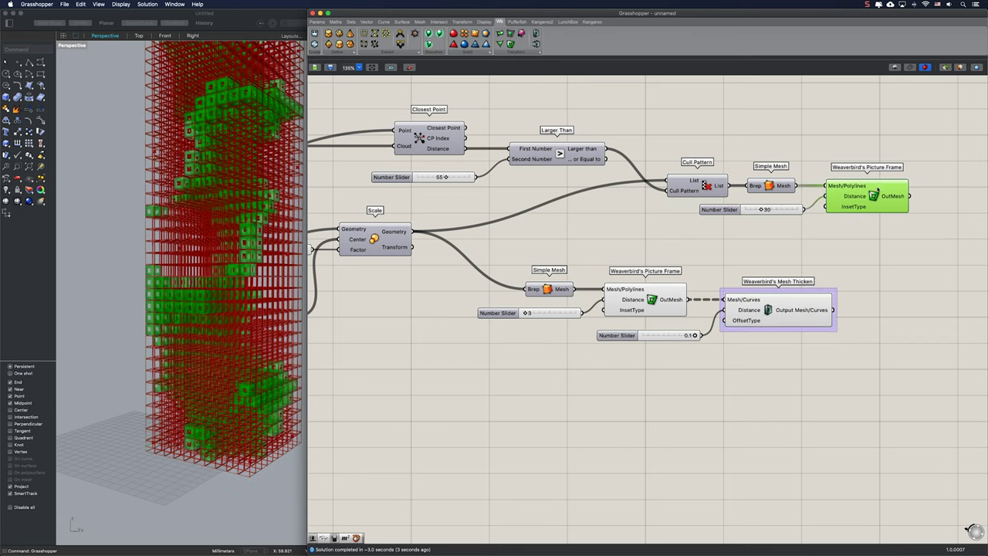
pyautogui.rightClick(874, 197)
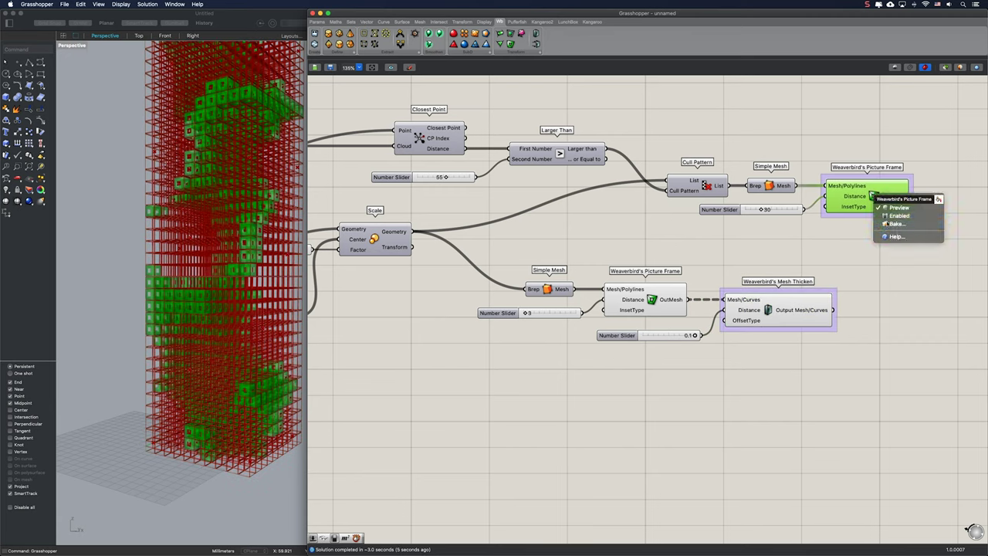
pyautogui.click(885, 224)
pyautogui.click(879, 171)
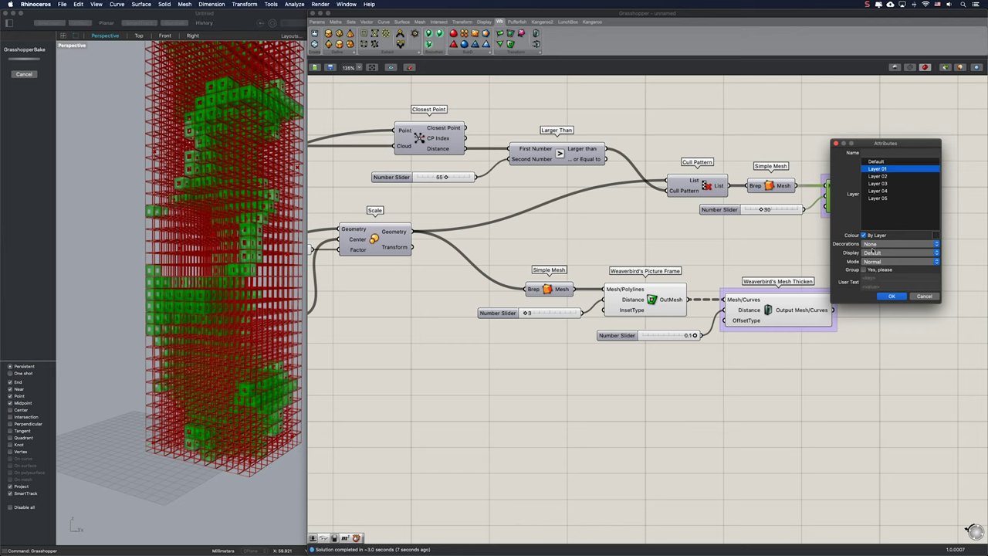
pyautogui.click(888, 294)
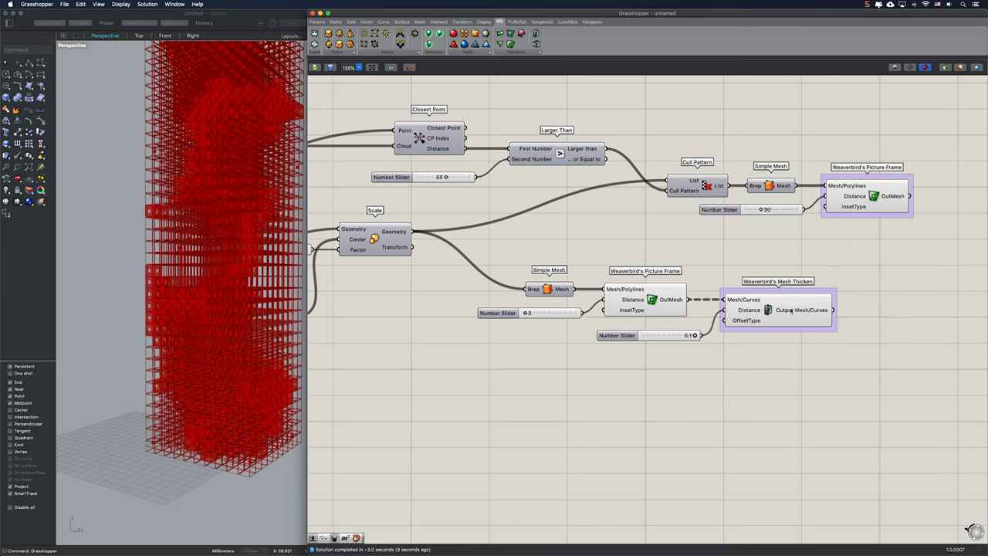
# - Bake the Weaverbird's Mesh Thicken output onto Layer 02 as a group
pyautogui.click(768, 310)
pyautogui.rightClick(769, 310)
pyautogui.click(792, 338)
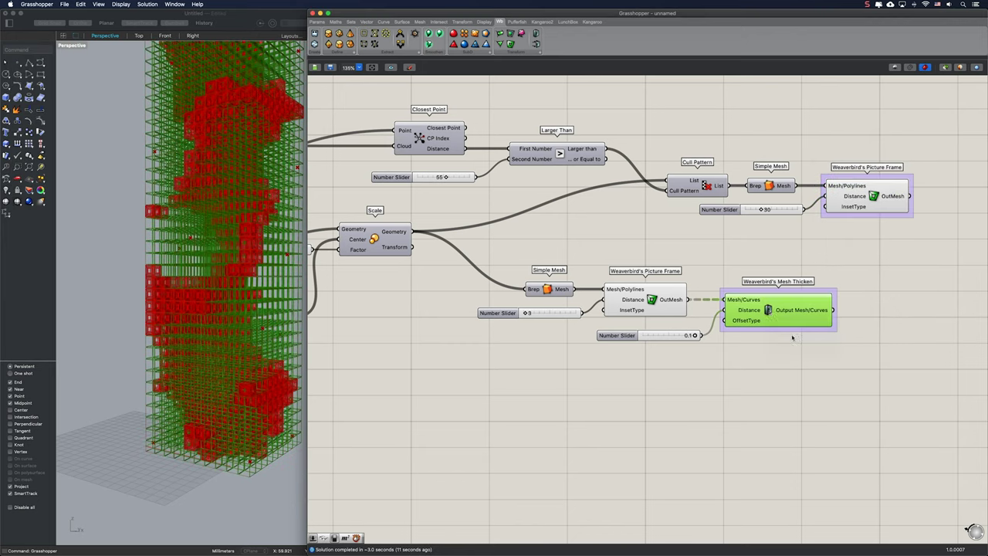
pyautogui.click(789, 291)
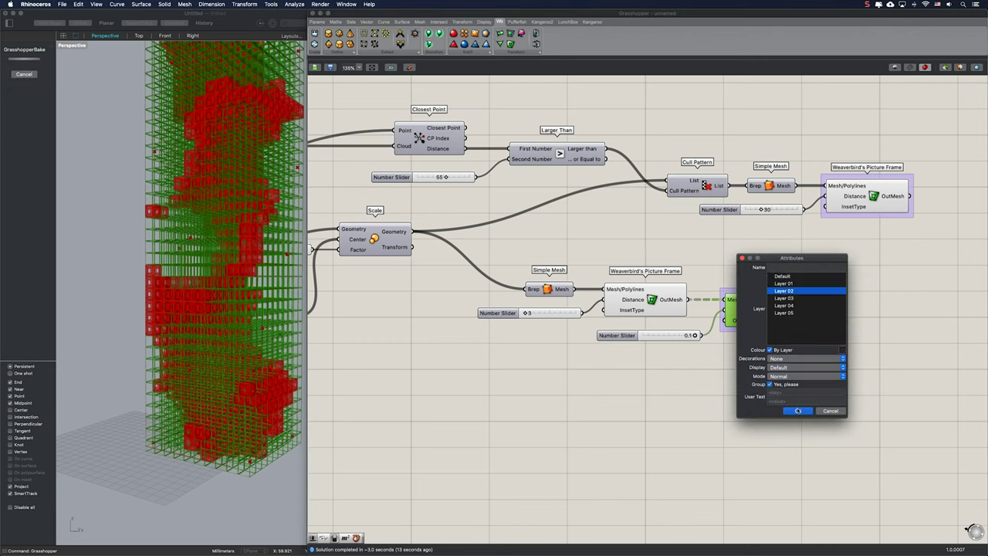
pyautogui.click(798, 410)
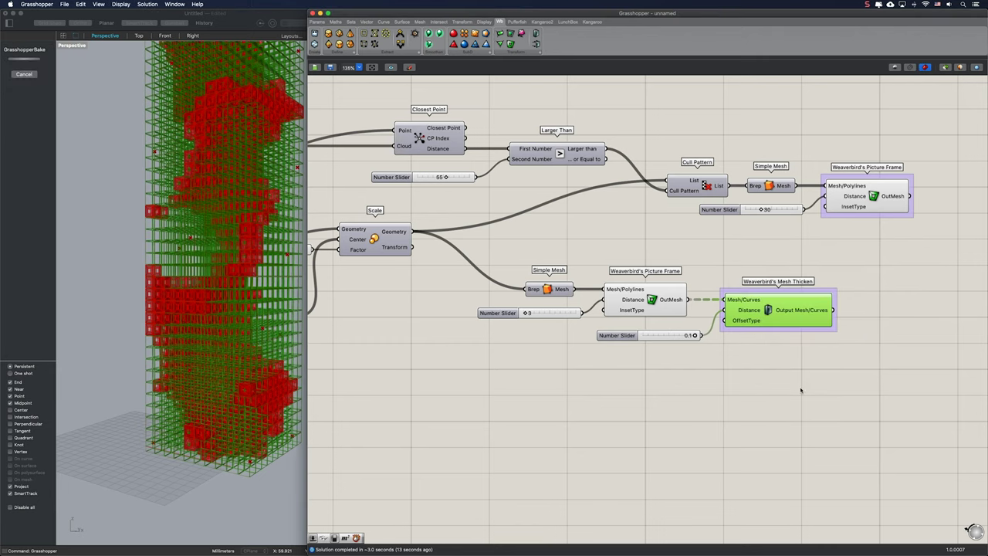
# - Restrict the Grasshopper preview to selected components and set the Perspective viewport to Rendered display to inspect the baked tower up close
pyautogui.click(946, 67)
pyautogui.click(123, 239)
pyautogui.scroll(-7, 123, 239)
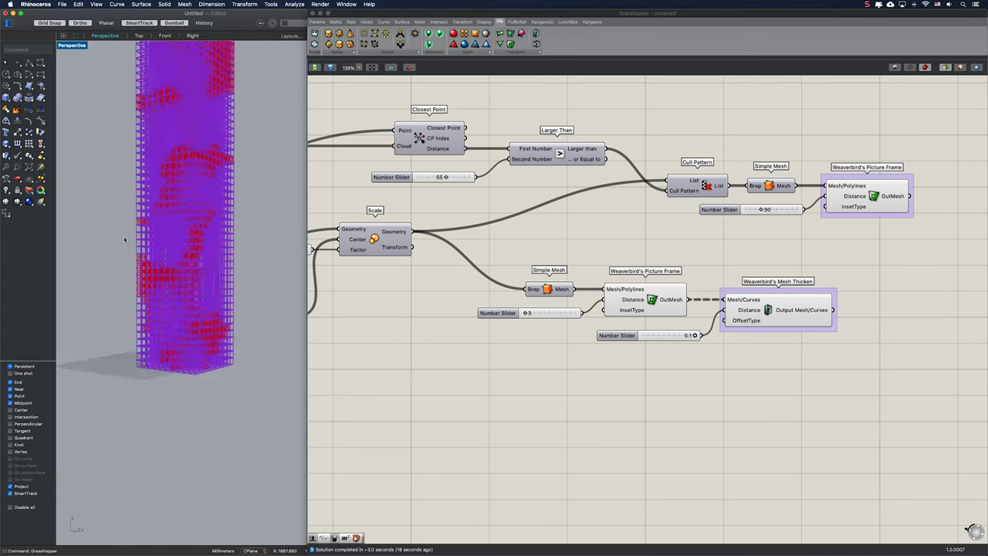
pyautogui.keyDown('shift'); pyautogui.moveTo(125, 239); pyautogui.dragTo(125, 304, button='right'); pyautogui.keyUp('shift')
pyautogui.click(98, 3)
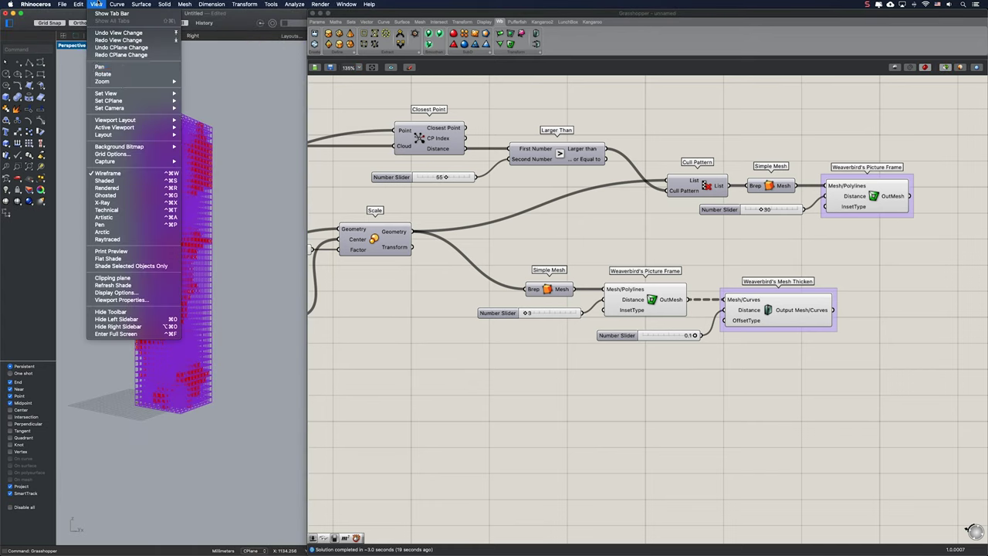
pyautogui.click(135, 188)
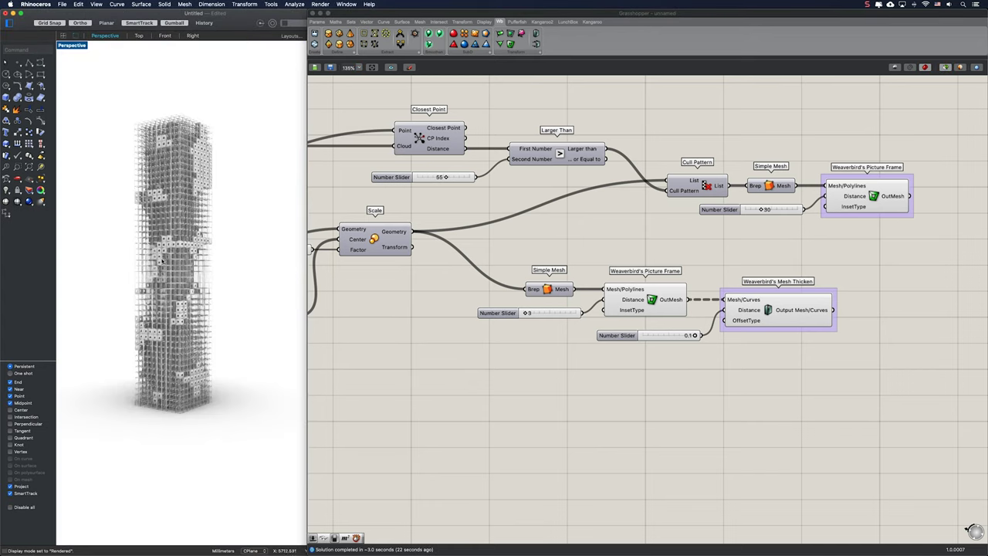
pyautogui.scroll(3, 140, 257)
pyautogui.moveTo(170, 254); pyautogui.dragTo(189, 229, button='right')
pyautogui.scroll(5, 199, 260)
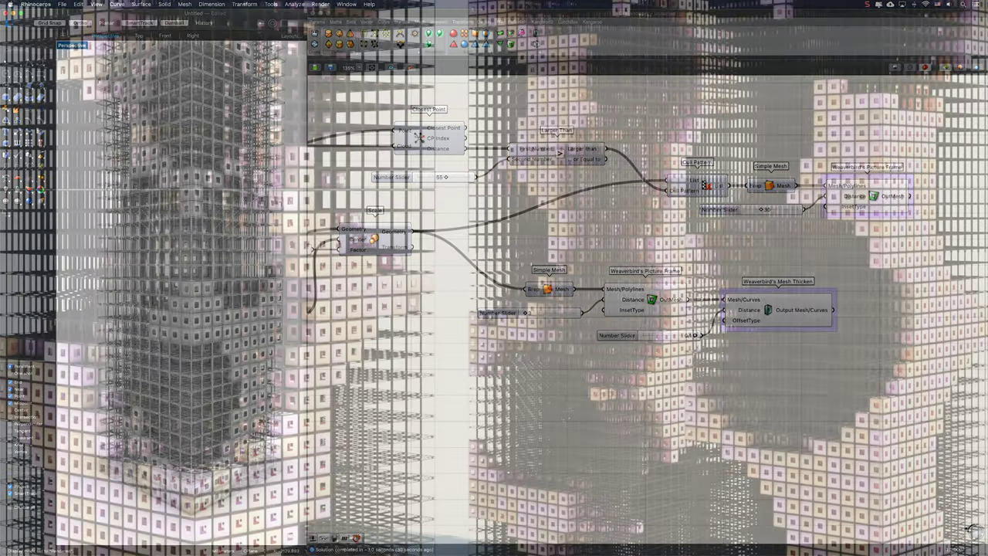